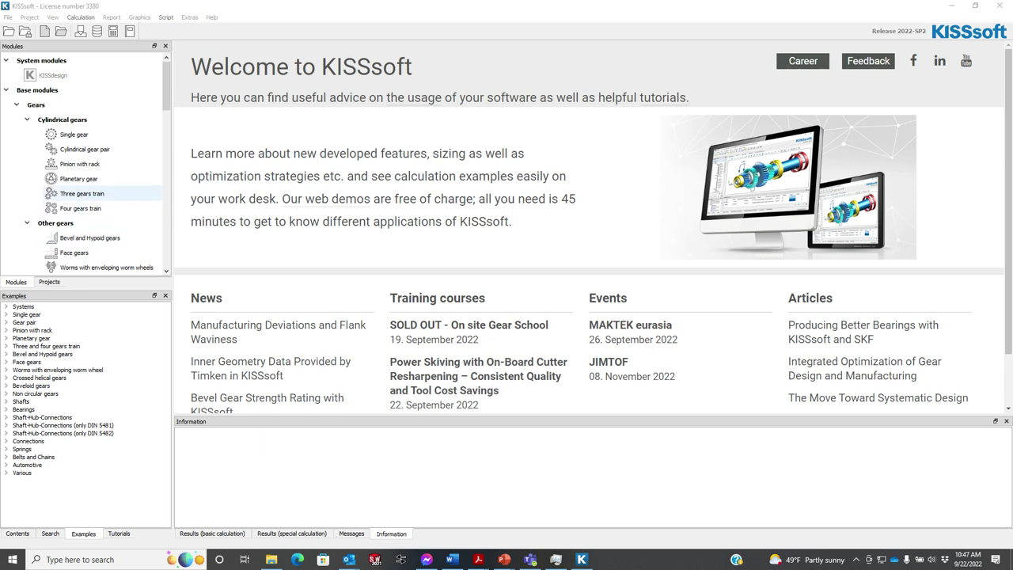
Start a single gear calculation with 12 teeth and a facewidth of 8 mm, and run the calculation.
left_click(71, 135)
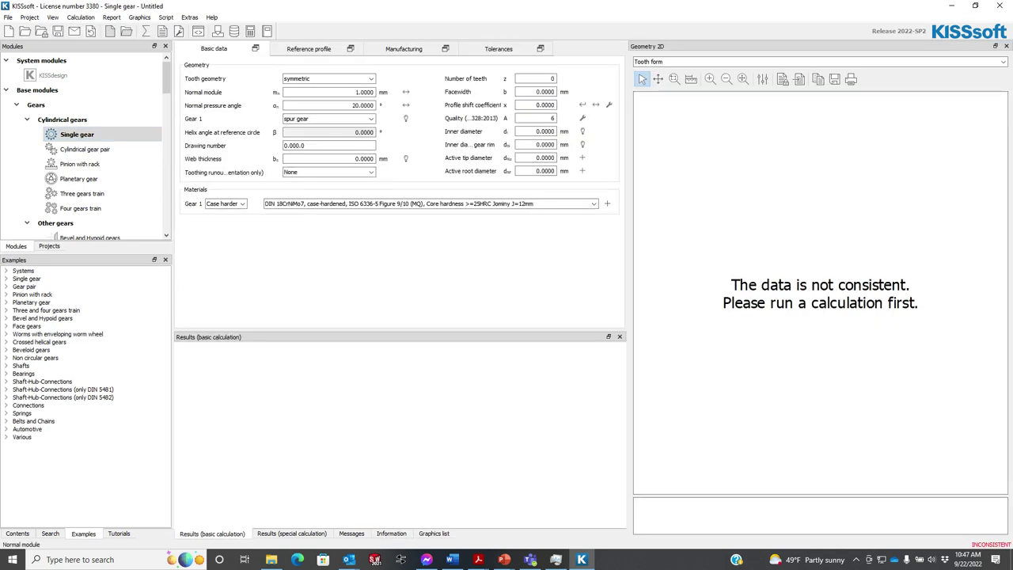
double_click(541, 78)
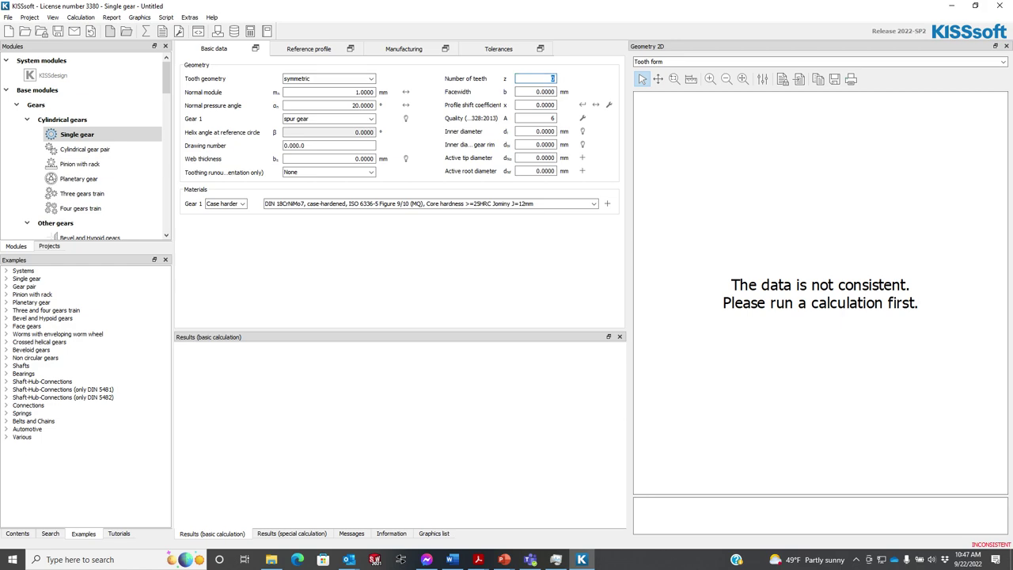
type("12")
key("Tab")
type("8")
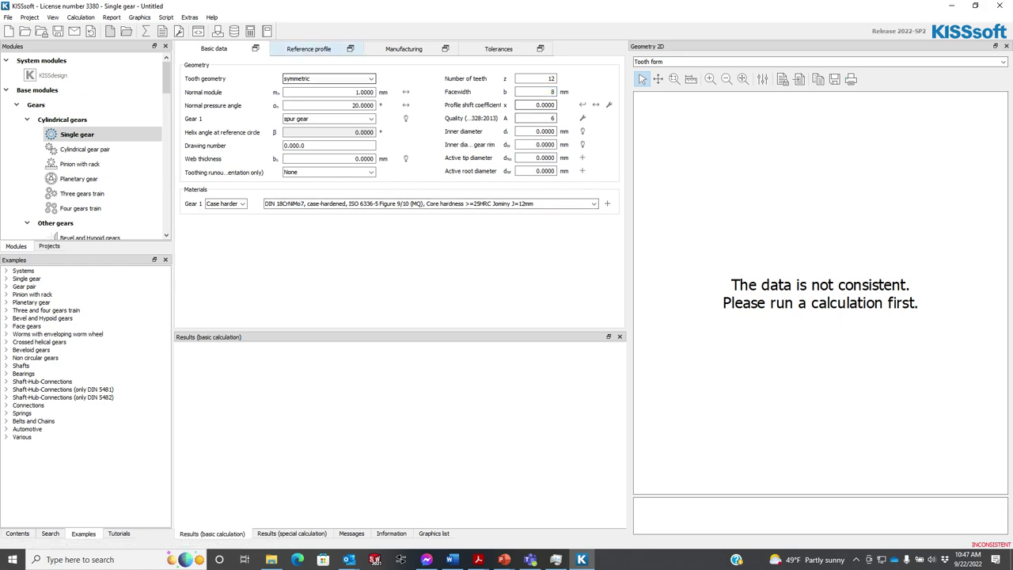
left_click(145, 31)
left_click(145, 32)
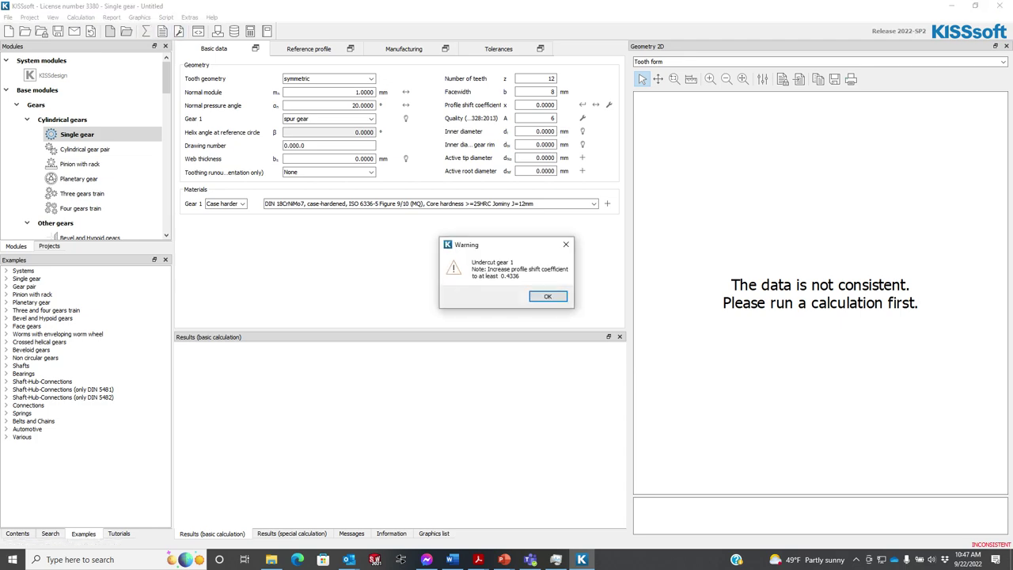
key("Return")
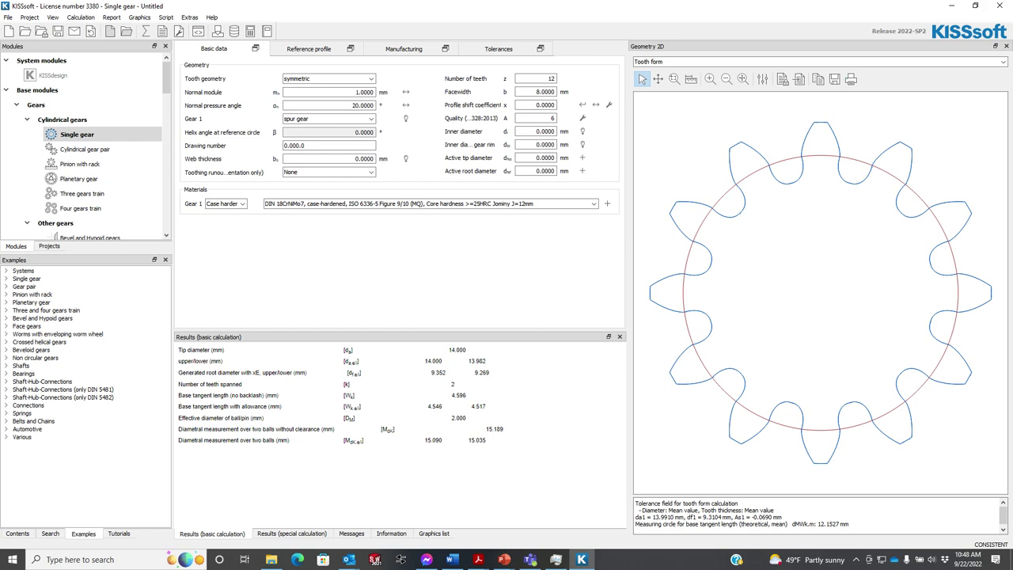
left_click(146, 31)
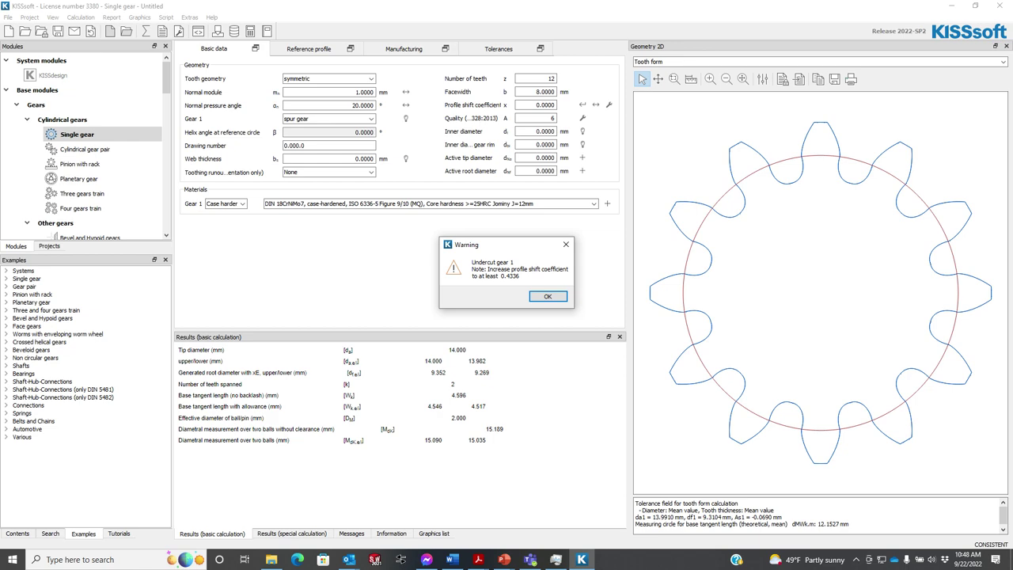
key("Return")
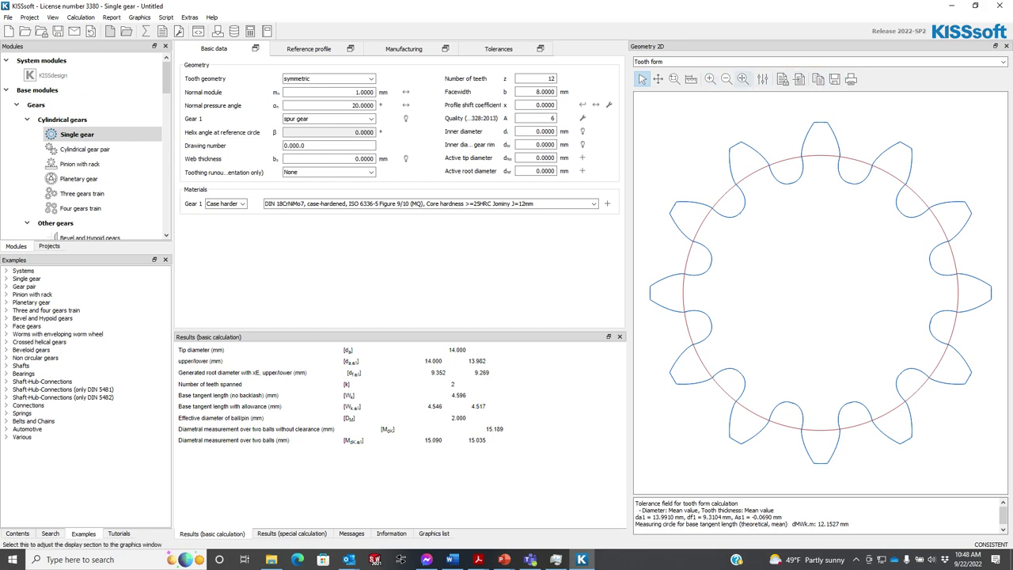
Save the final machining tooth form as a reference curve in red with a dashed line type.
left_click(762, 79)
left_click(916, 134)
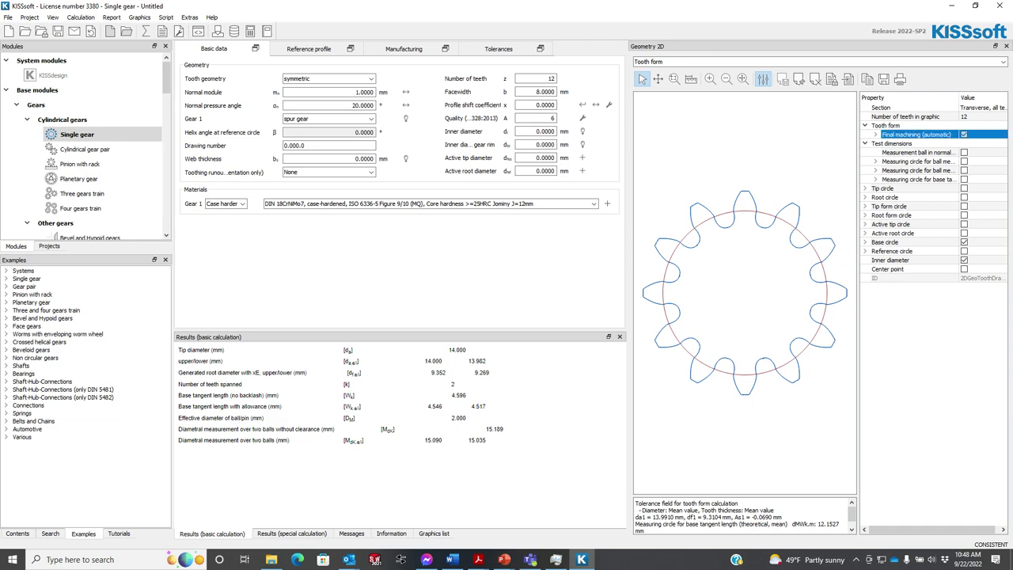
left_click(799, 80)
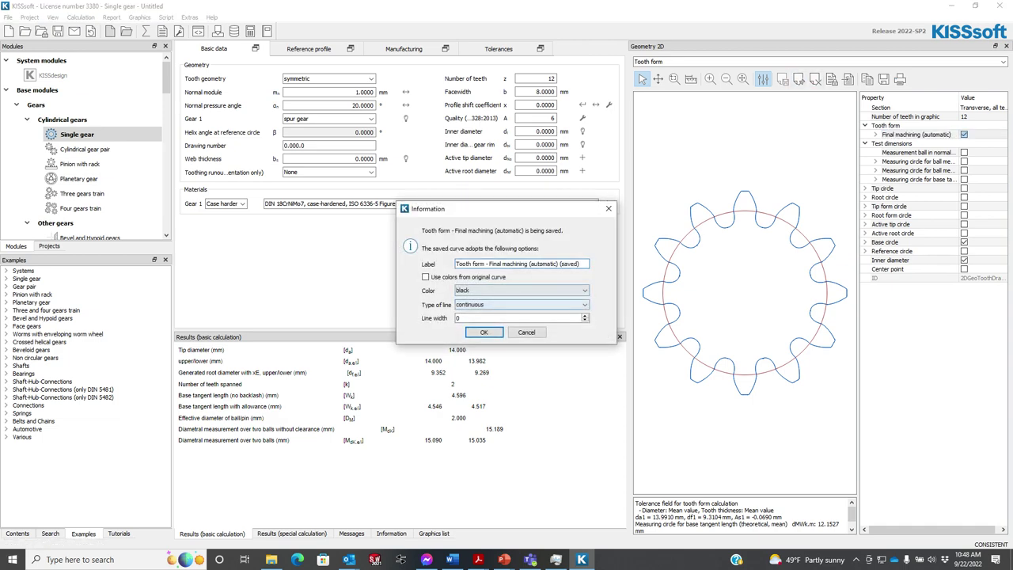
left_click(521, 291)
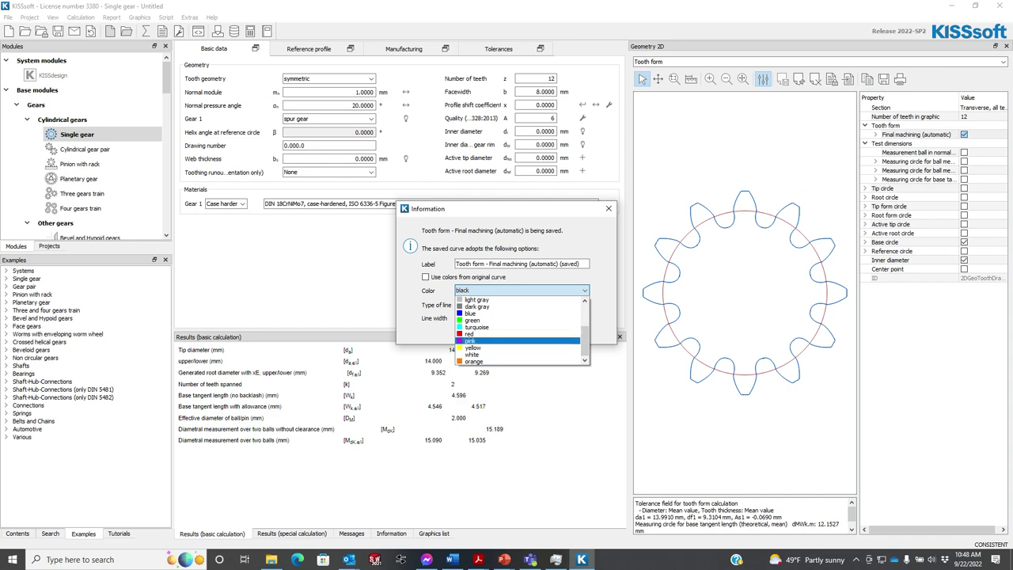
left_click(491, 334)
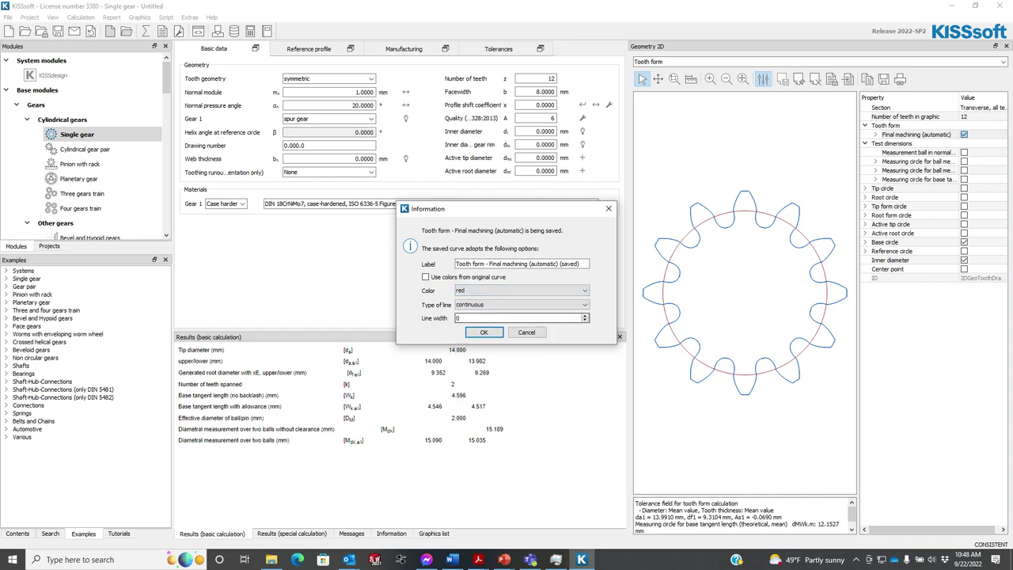
left_click(521, 304)
key("alt+Down")
key("Down")
key("Return")
key("Tab")
key("Return")
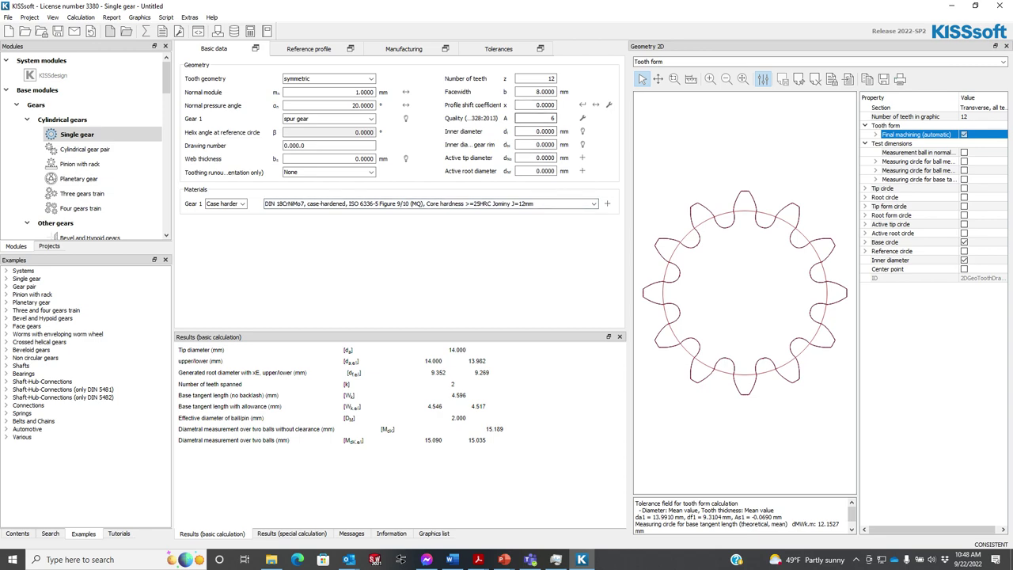
Set the profile shift coefficient to 0.4336, recalculate, and compare the tooth form closely with the saved curve.
double_click(545, 105)
type("0.4336")
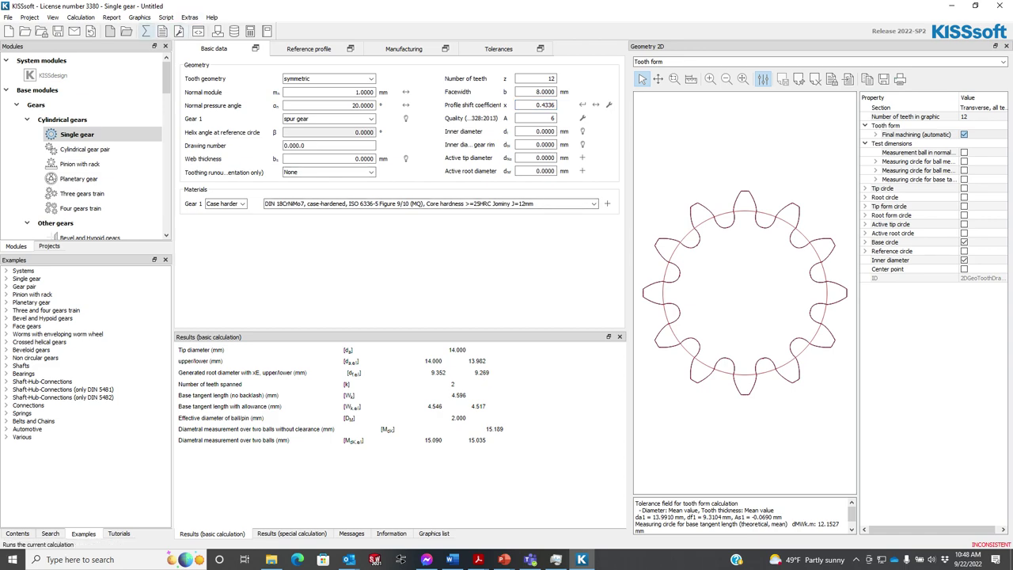
left_click(146, 31)
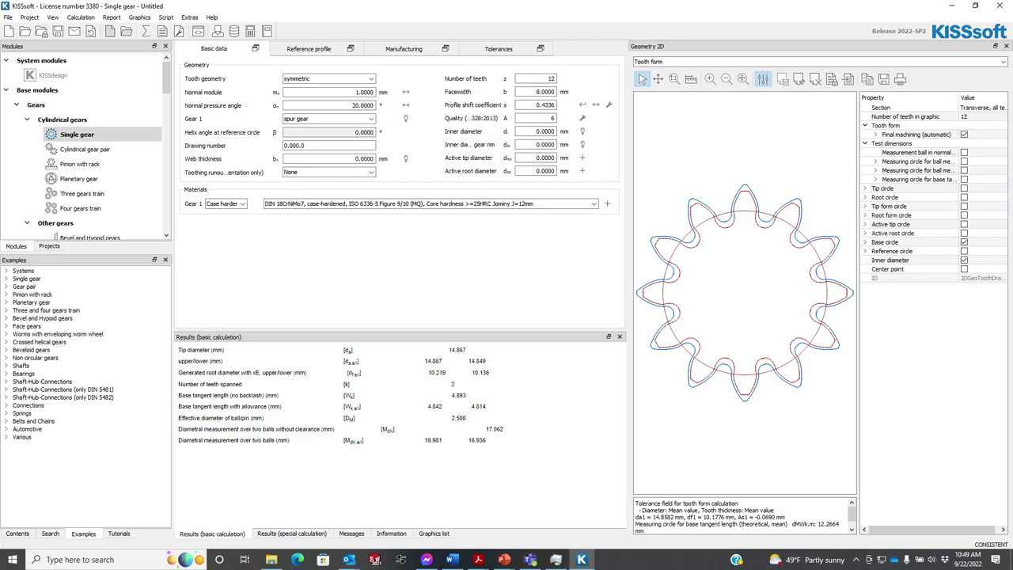
scroll(724, 217, "up", 4)
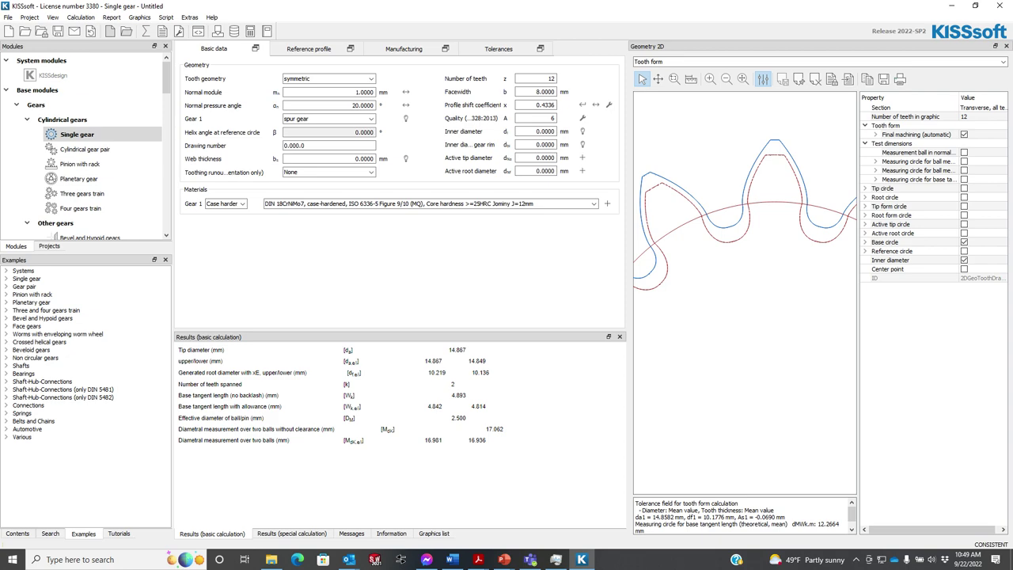
Review the gear's reference profile and manufacturing settings, and return to the basic data.
left_click(308, 49)
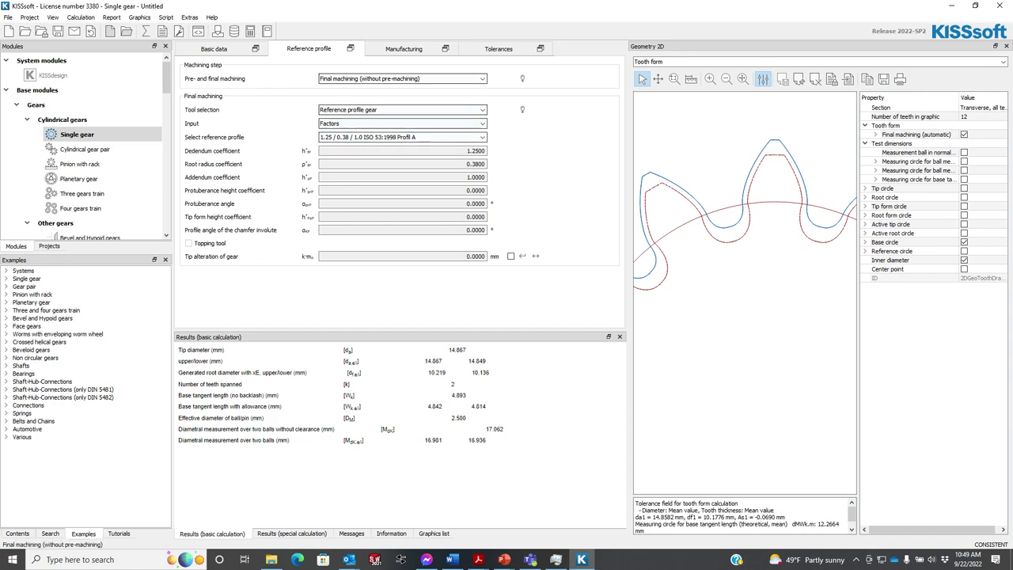
left_click(404, 48)
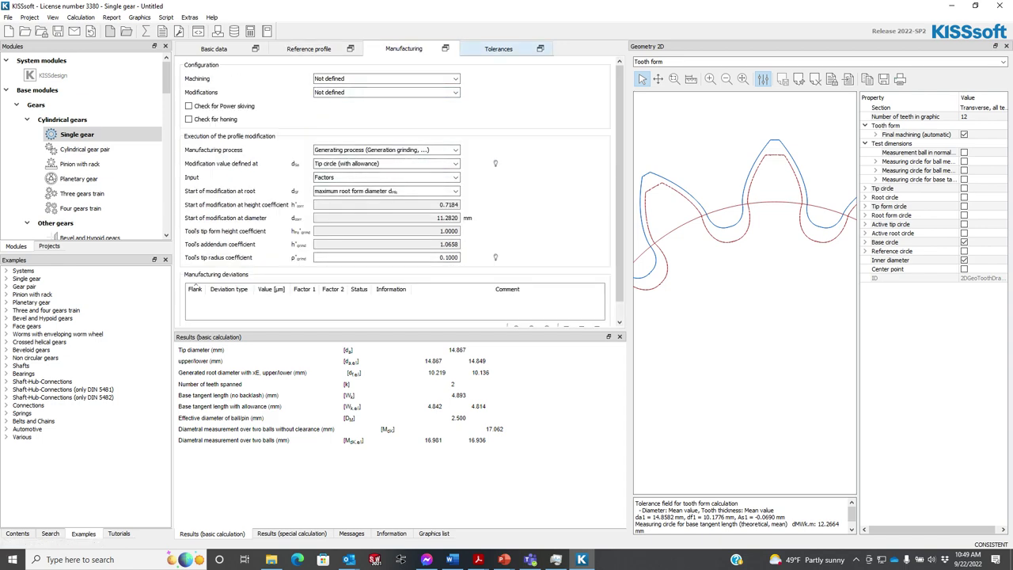
left_click(200, 49)
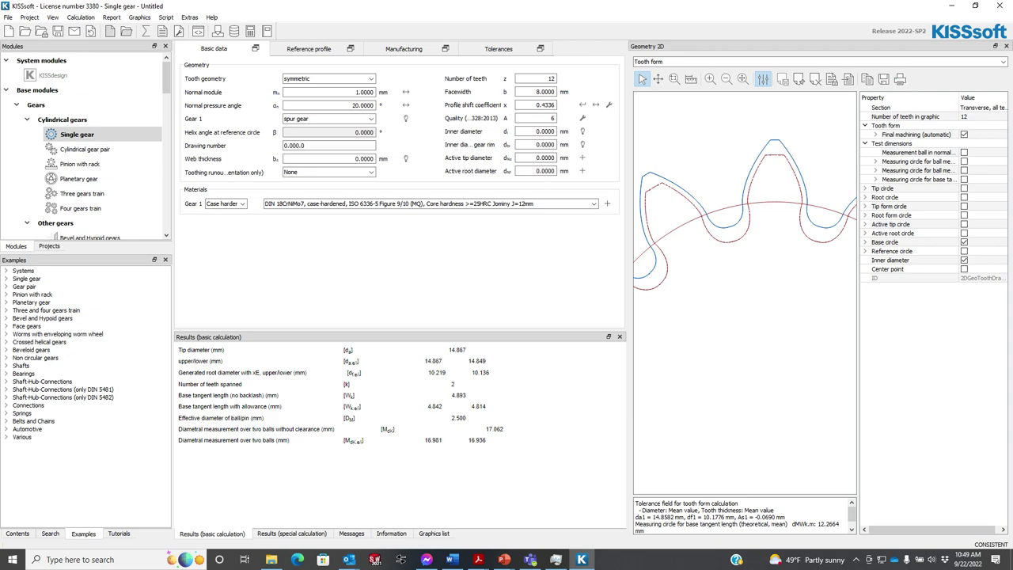
Reset the profile shift coefficient to 0 and recalculate the gear.
double_click(547, 106)
type("0")
key("Return")
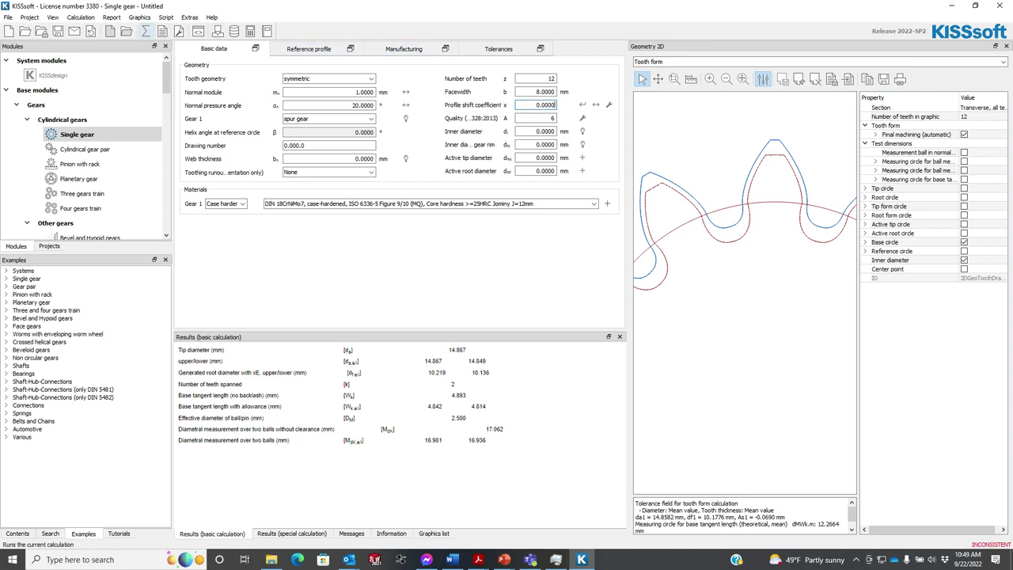
left_click(146, 32)
left_click(547, 296)
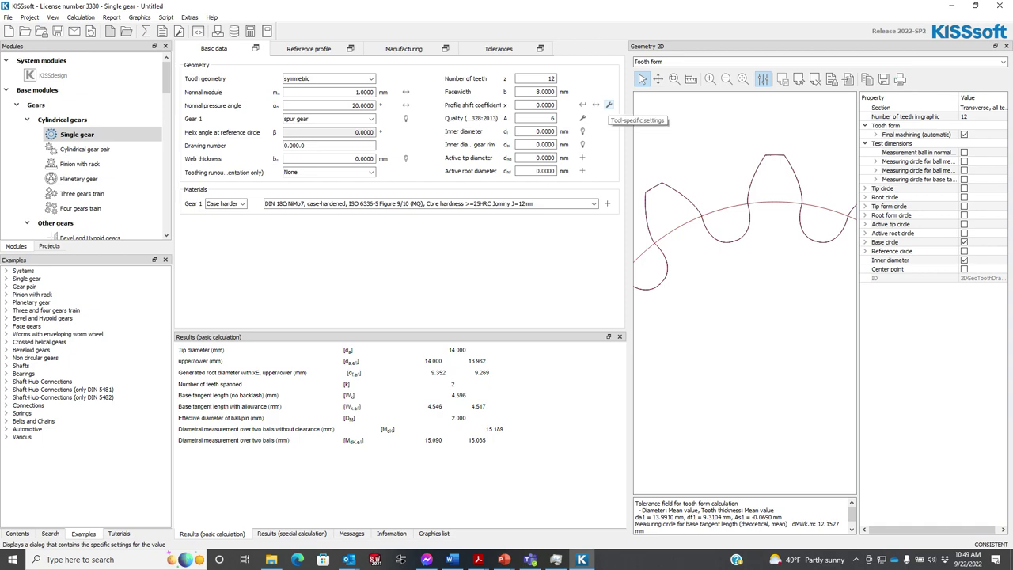
Enable maintaining the tip circle when changing profile shift, and check the gear's tip diameter in the results.
left_click(608, 105)
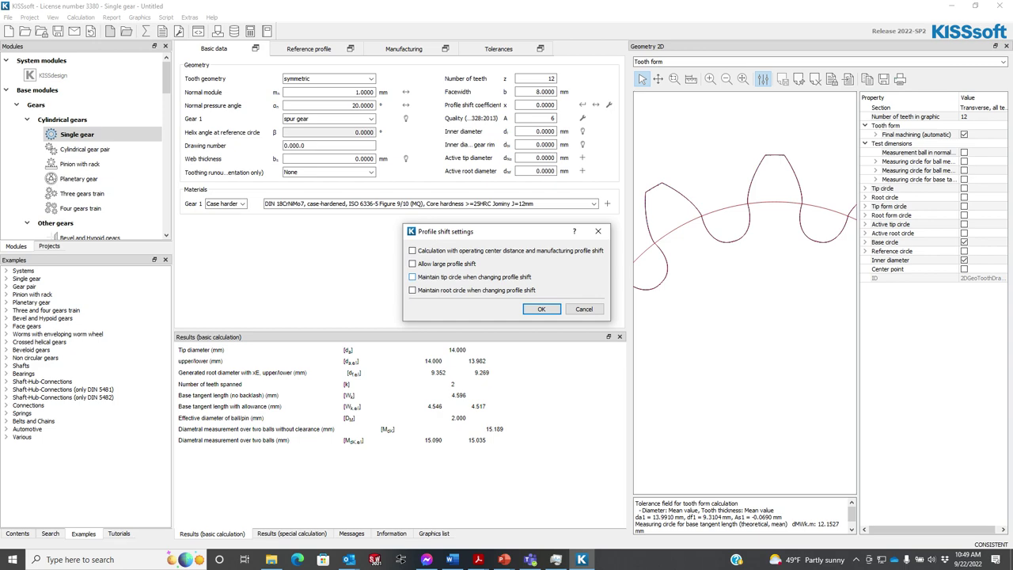
left_click(412, 277)
left_click(542, 309)
left_click_drag(651, 517, 676, 516)
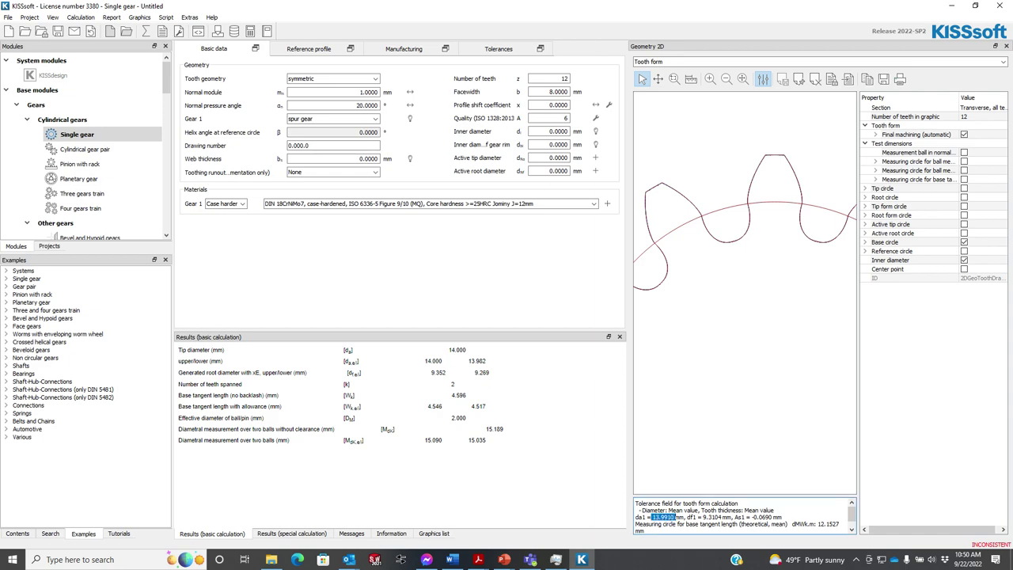
left_click(427, 362)
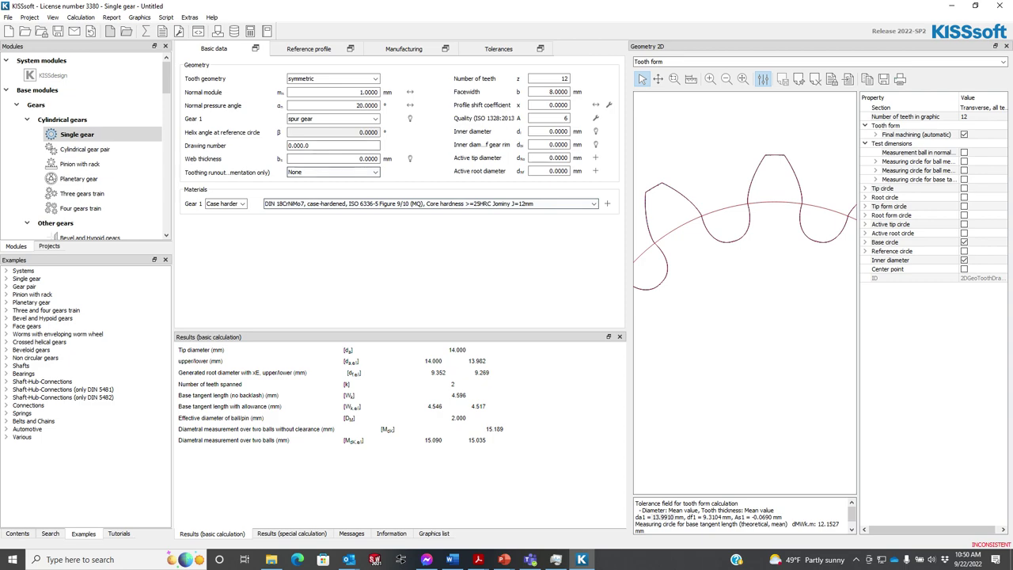
Set the profile shift coefficient to 0.4336 with the tip circle maintained, check the reference profile factors, and recalculate.
left_click_drag(568, 105, 545, 105)
type("0.4336")
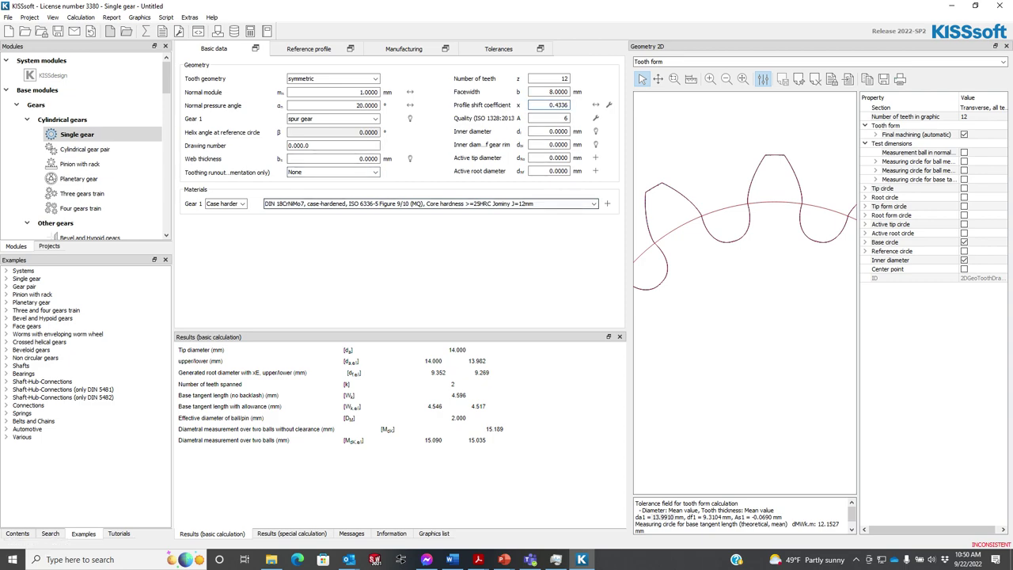
key("Return")
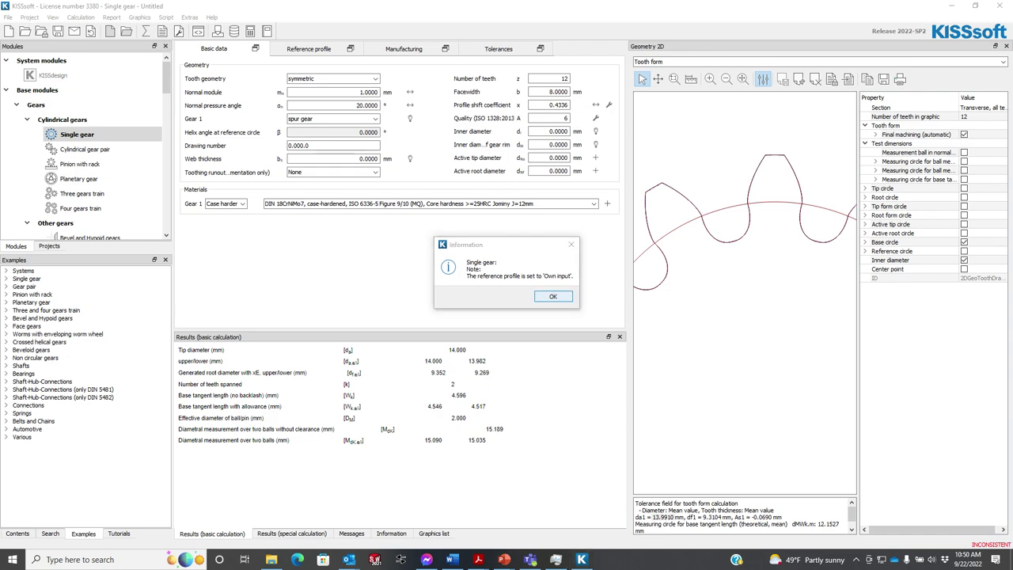
left_click(552, 296)
left_click(285, 48)
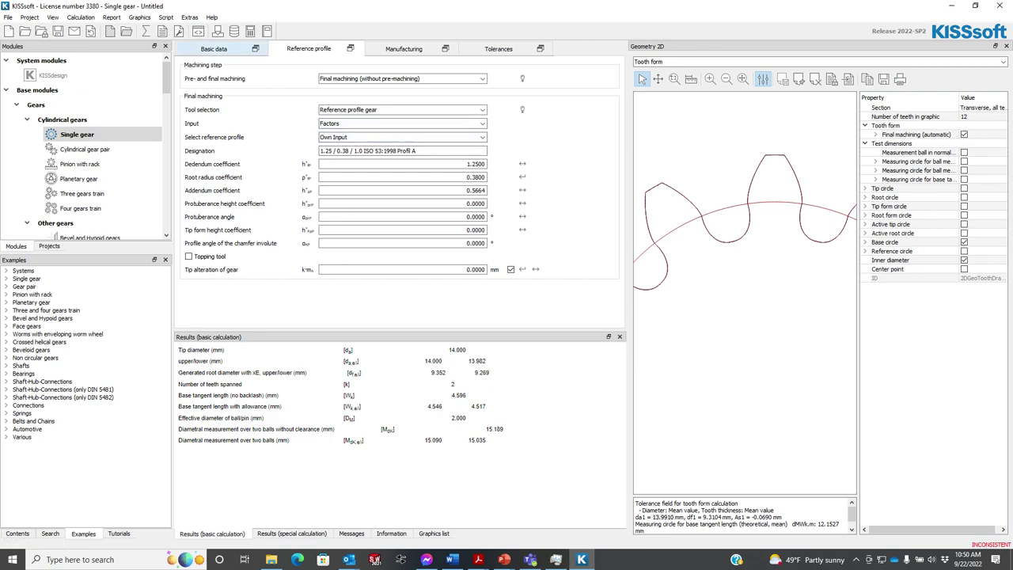
left_click(214, 49)
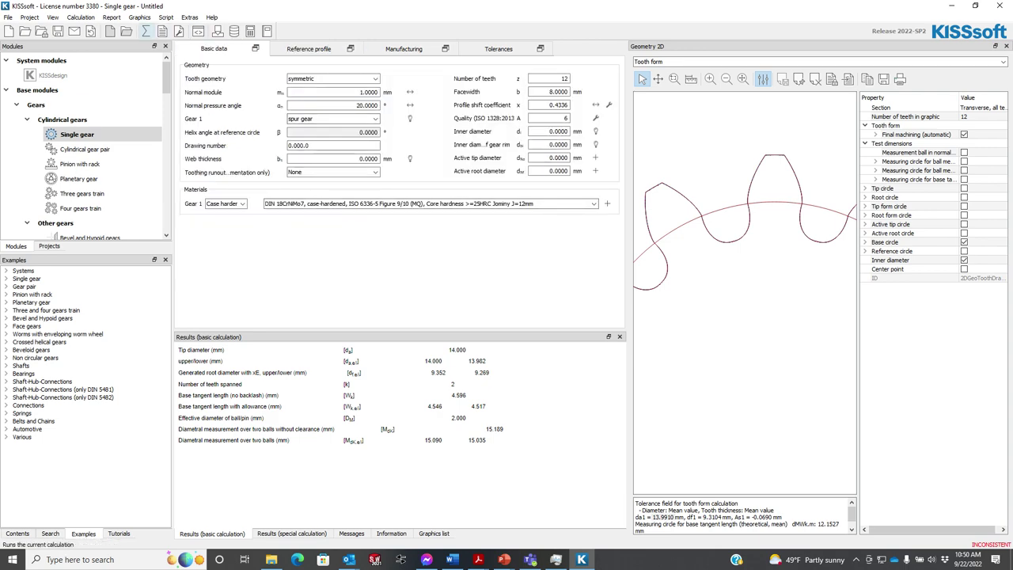
left_click(146, 31)
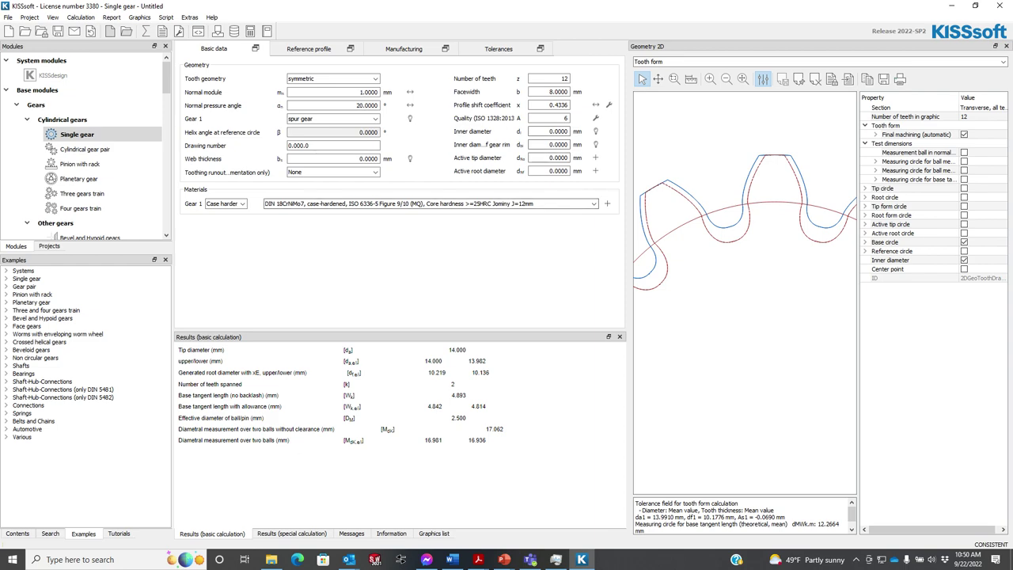
Return the profile shift coefficient to 0.0000 and rerun the gear calculation.
left_click_drag(568, 106, 544, 105)
type("0.0000")
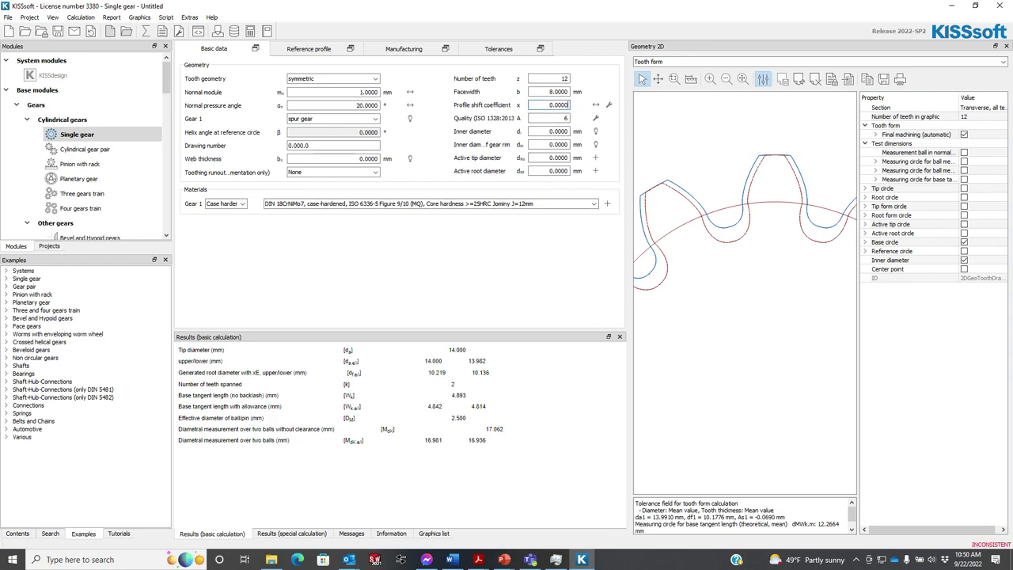
left_click(146, 32)
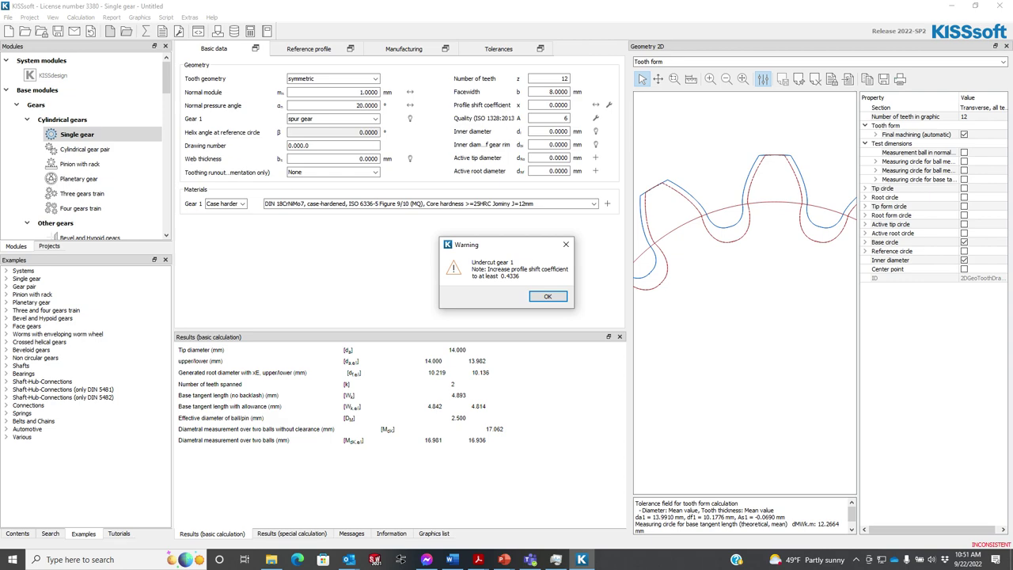
left_click(548, 297)
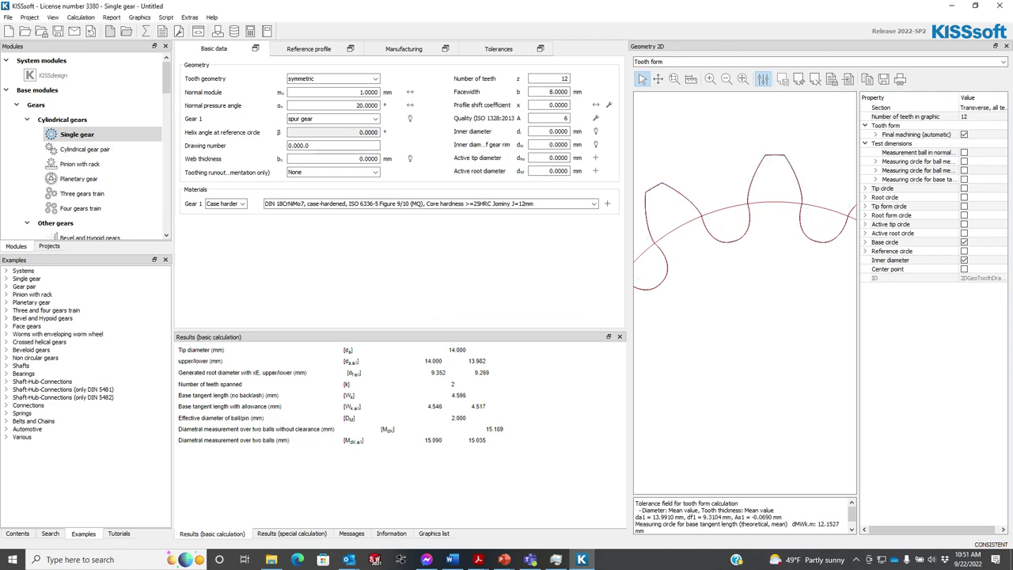
Enable maintaining both tip and root circles for profile shift changes, set the profile shift coefficient to 0.4336, and recalculate.
left_click(608, 104)
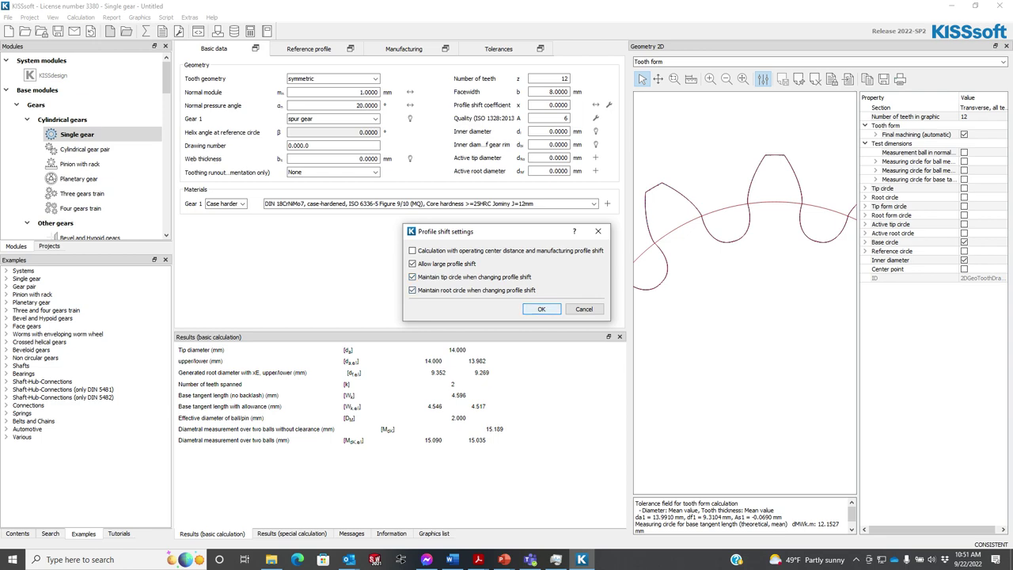
key("Return")
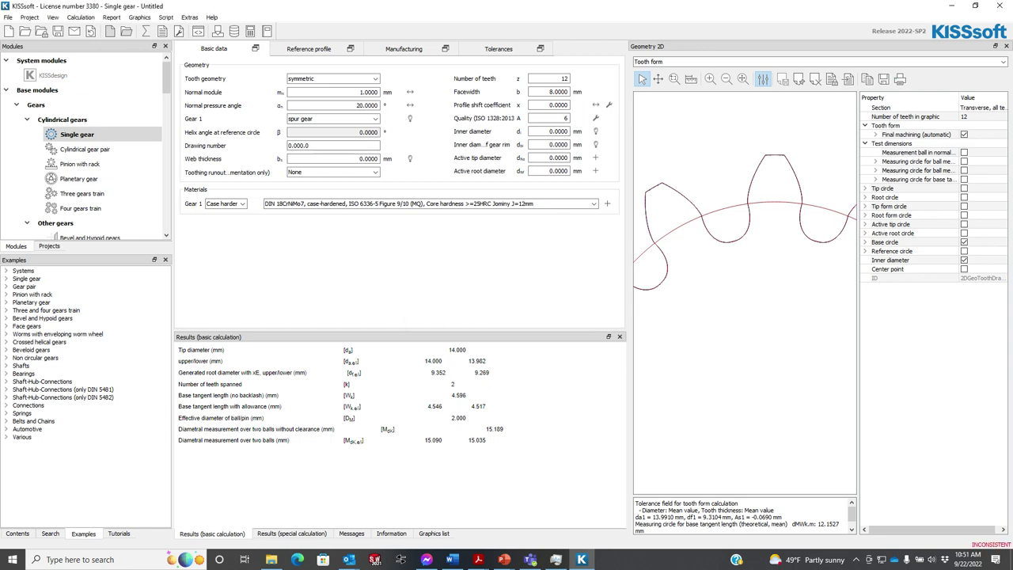
type("0.4336")
left_click(145, 31)
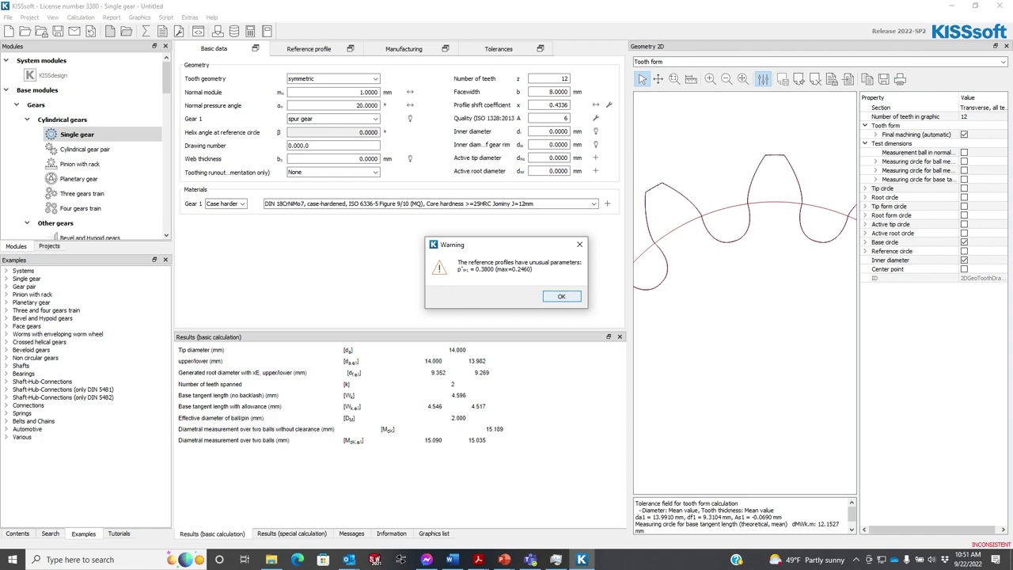
key("Return")
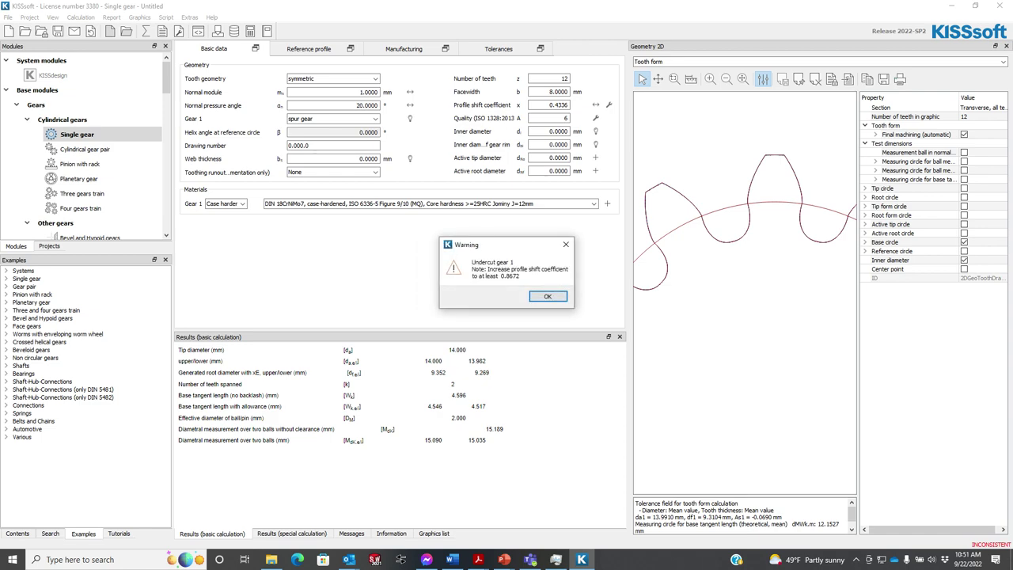
key("Return")
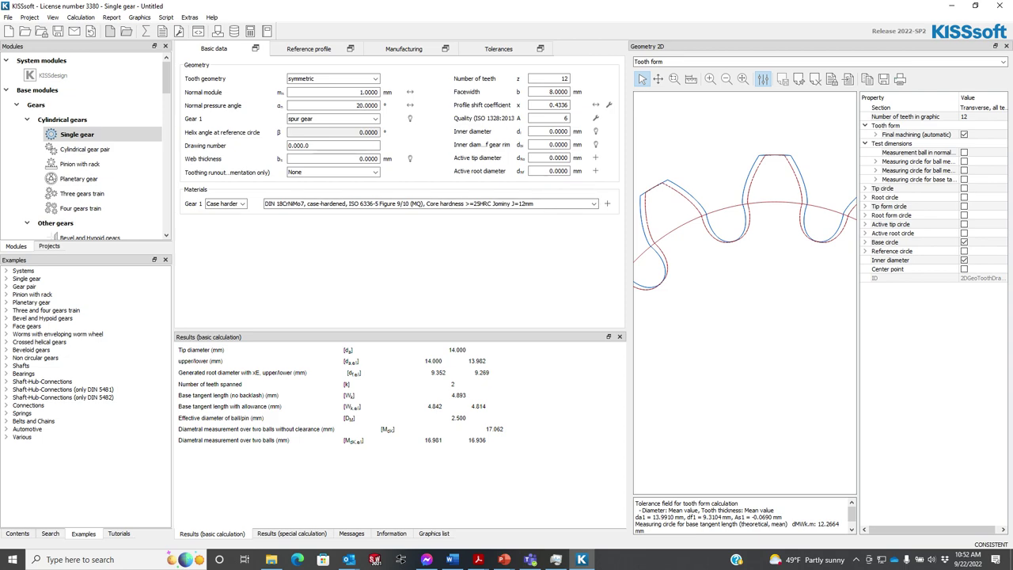
Disable maintaining the tip and root circles in the profile shift settings, and rerun the gear calculation.
left_click(608, 106)
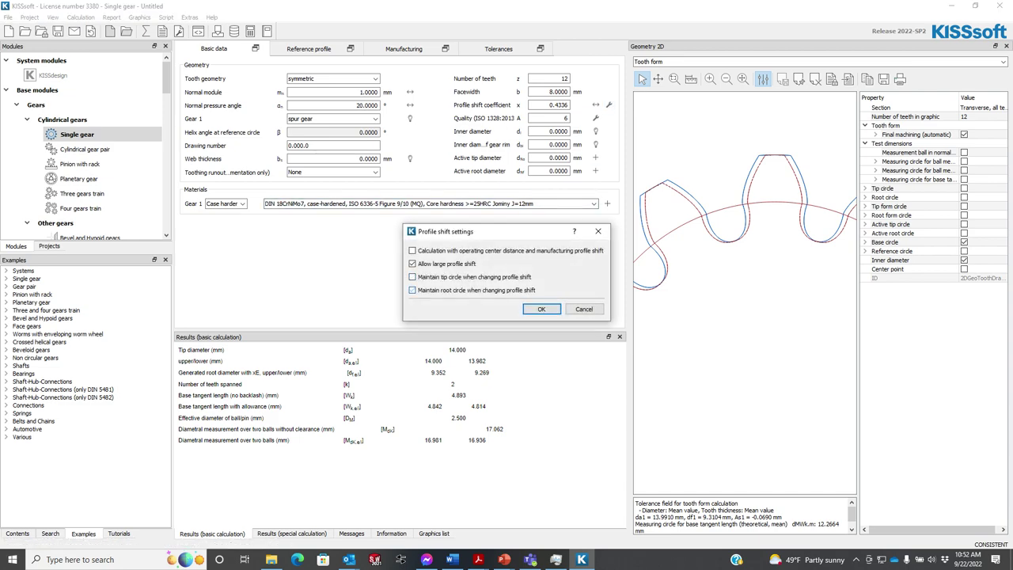
left_click(541, 309)
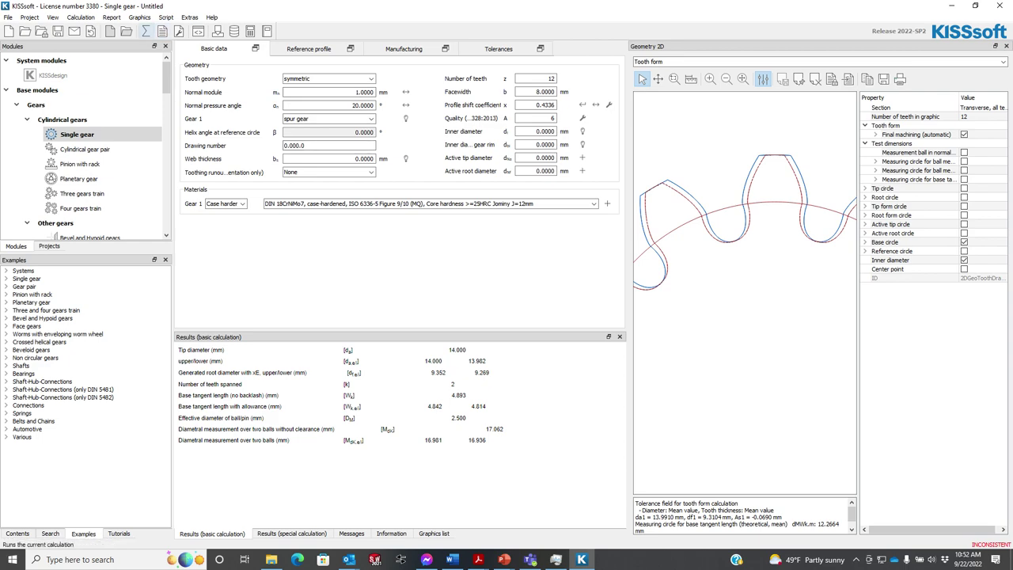
left_click(145, 31)
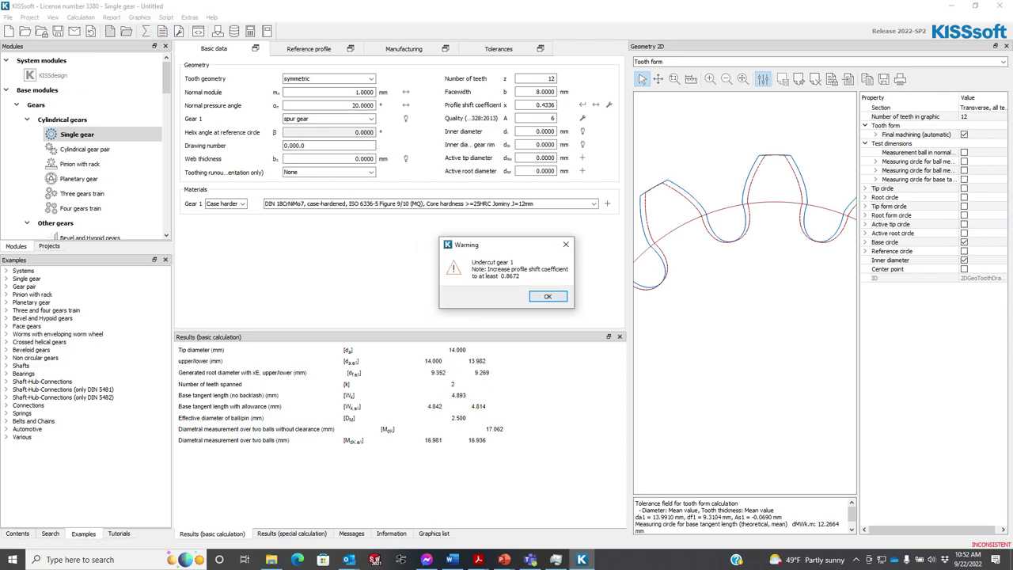
key("Return")
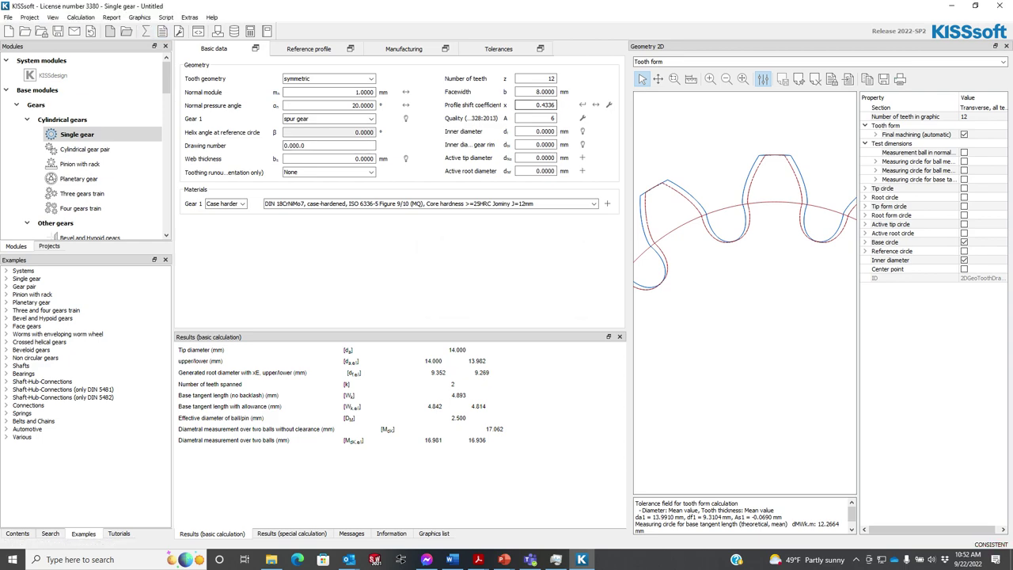
Set the reference profile's dedendum coefficient to 1.25 and addendum coefficient to 1.0000, and recalculate.
left_click(308, 49)
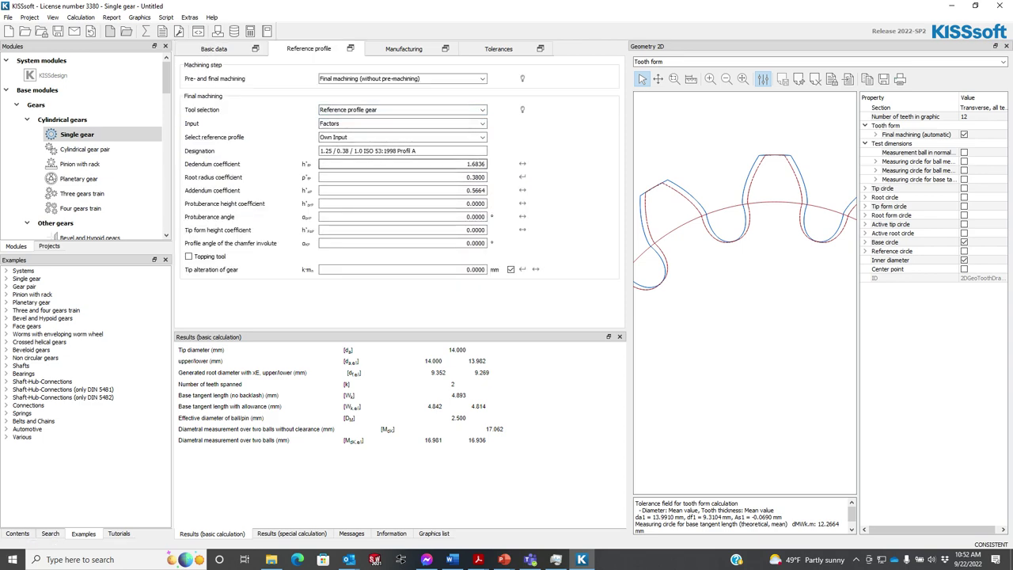
double_click(467, 164)
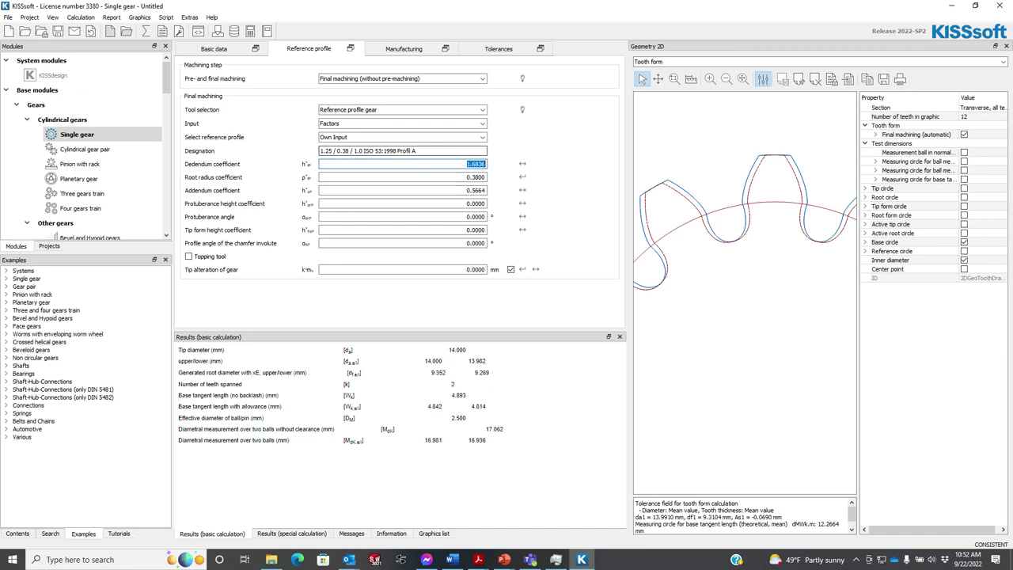
type("1.25")
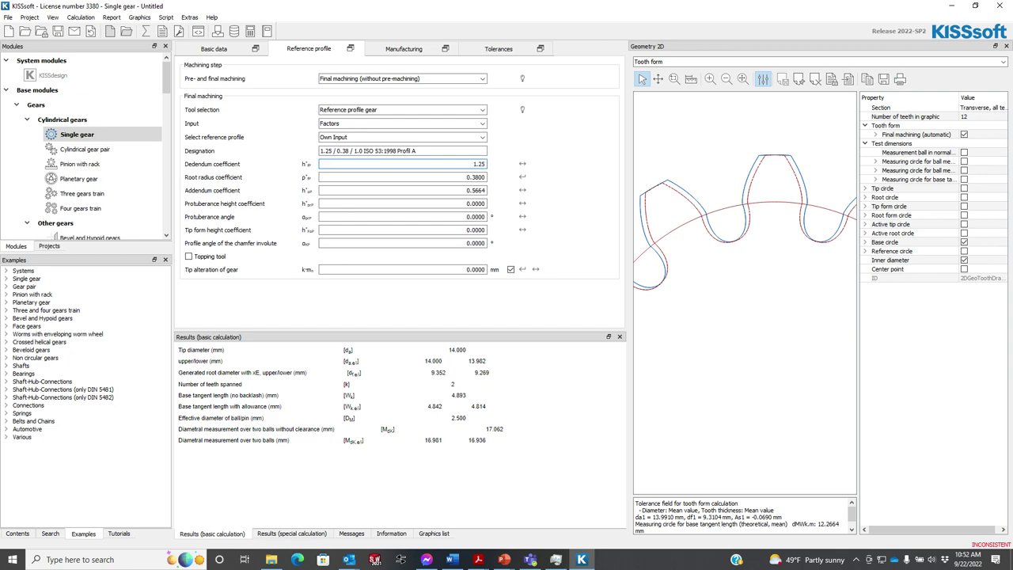
double_click(475, 191)
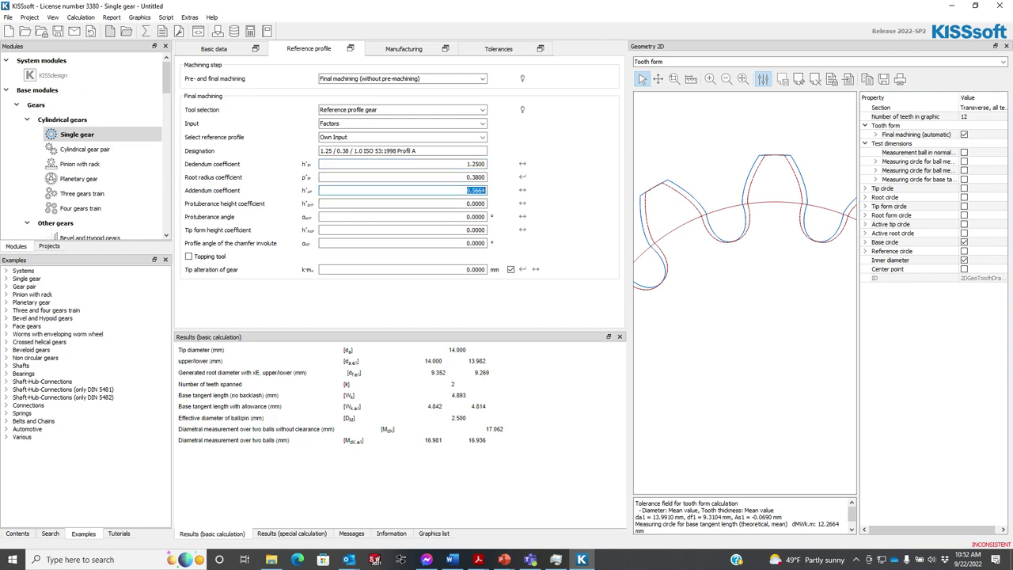
type("1.0000")
key("F5")
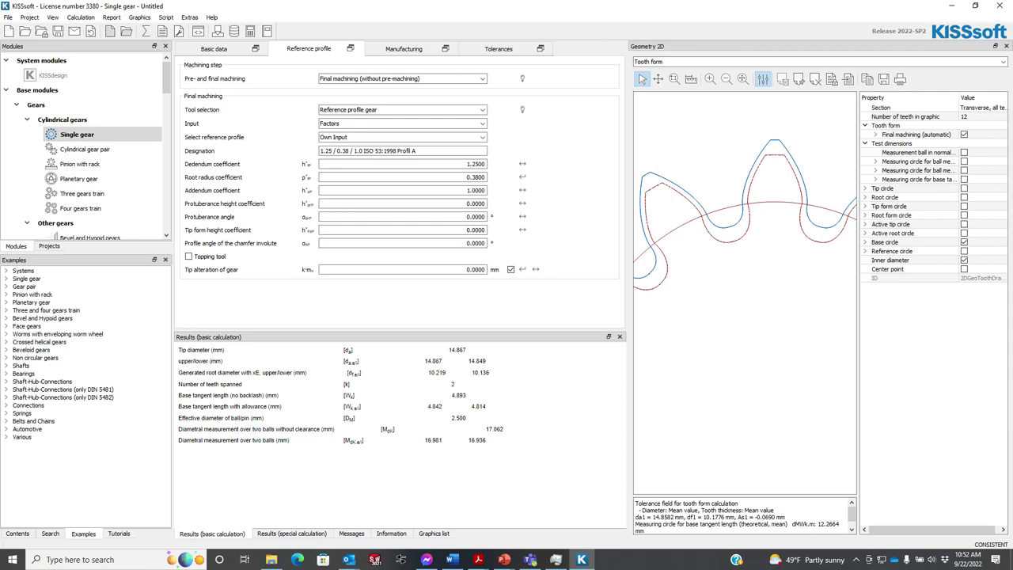
Override the root diameter allowance with 0.05 mm upper and -0.05 mm lower, and recalculate the gear.
left_click(499, 49)
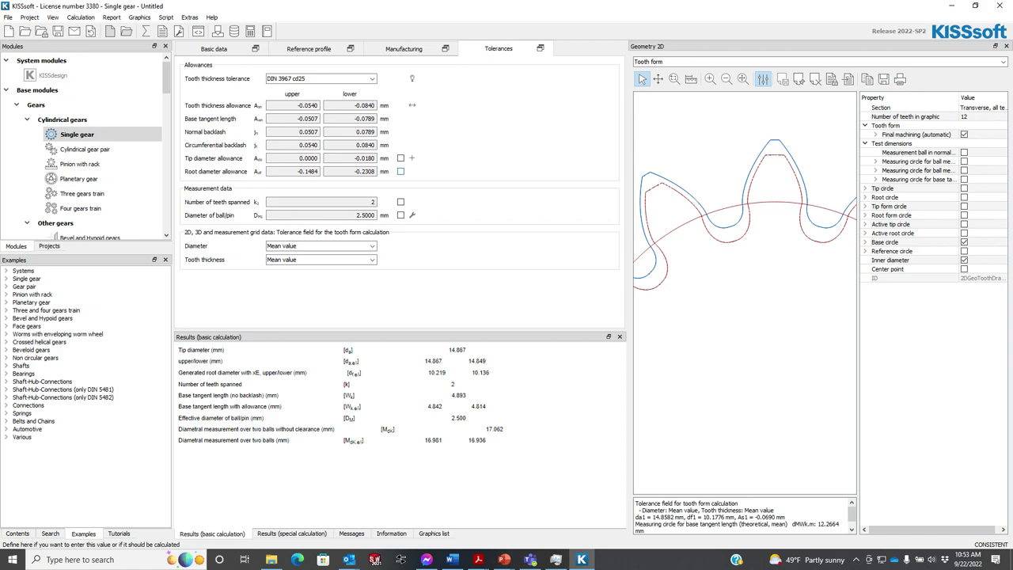
left_click(400, 171)
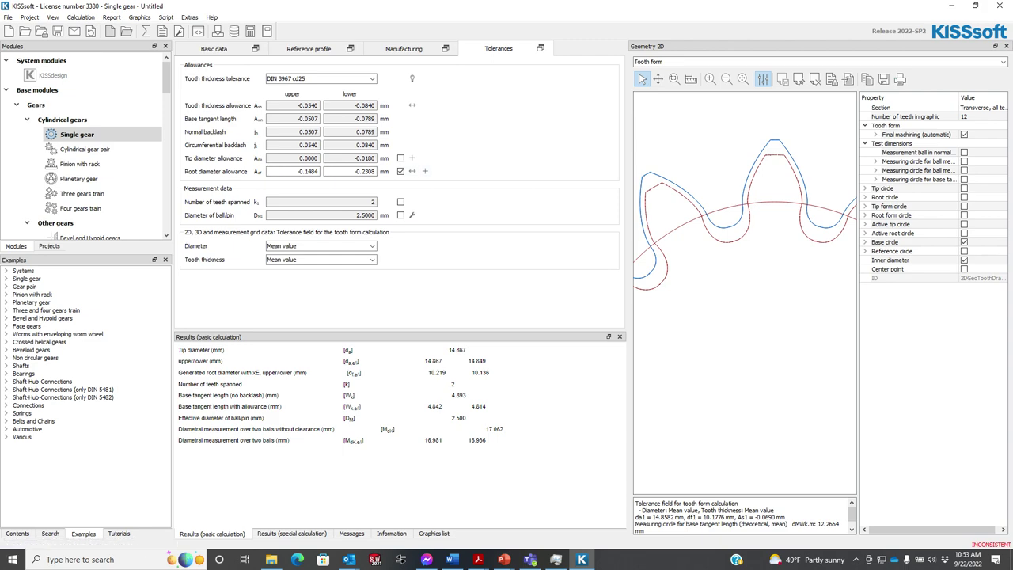
left_click_drag(296, 172, 331, 172)
type("+.00")
key("BackSpace")
key("BackSpace")
type("0.05")
key("Tab")
type("-.05")
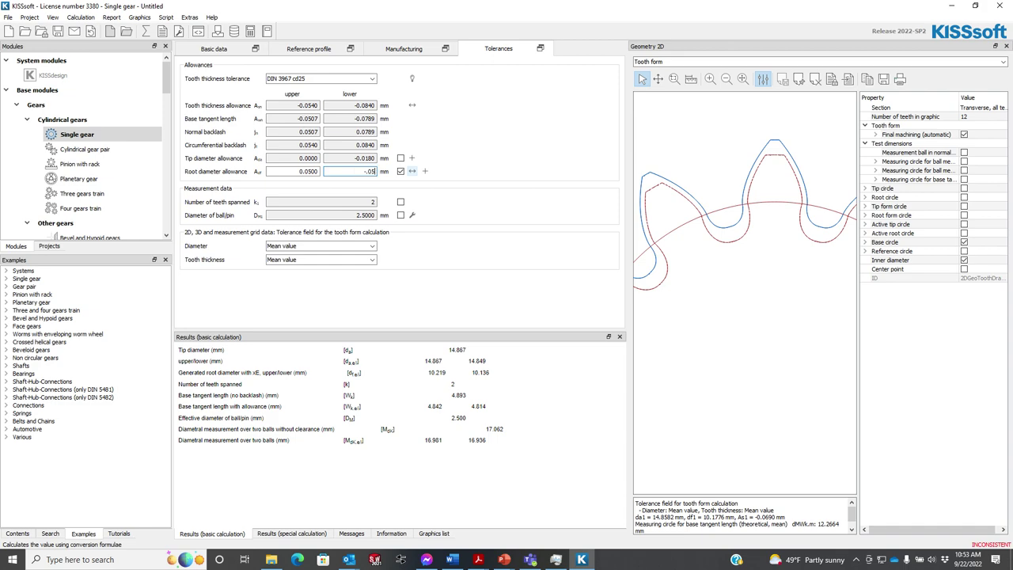
key("Return")
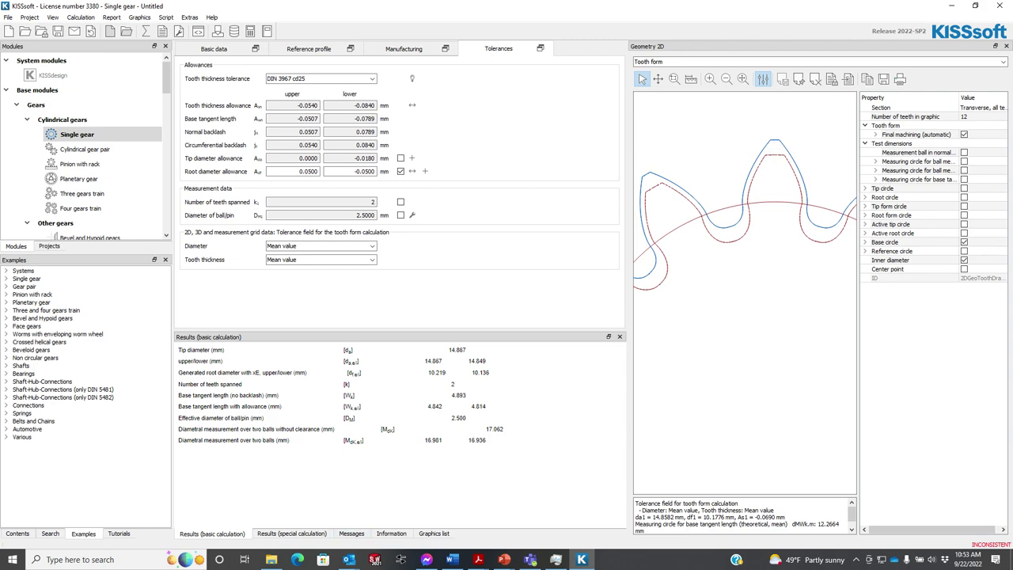
left_click(145, 31)
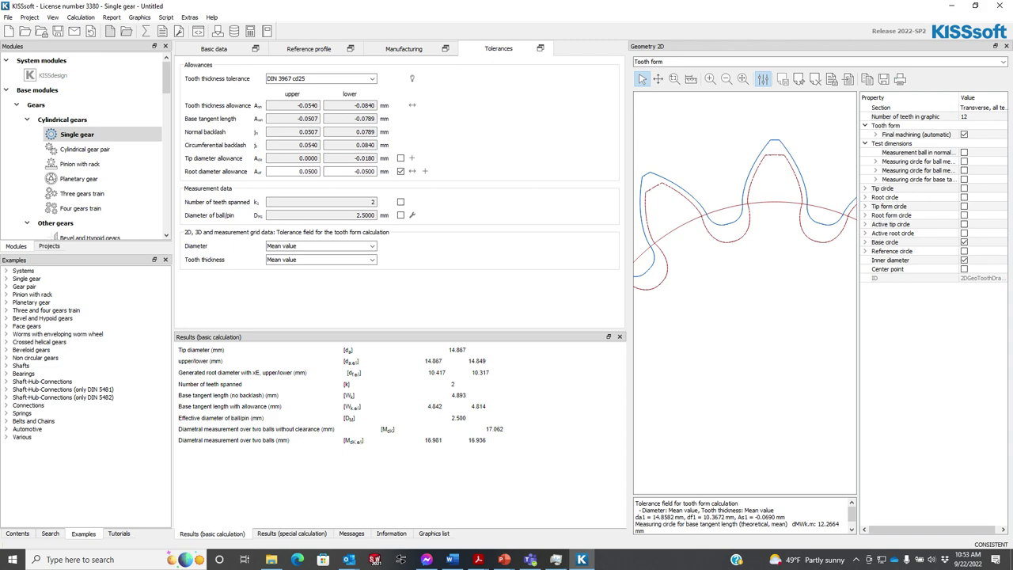
Review the ISO 286 root diameter tolerance entry and the root diameter allowance conversion, cancelling both.
left_click(425, 171)
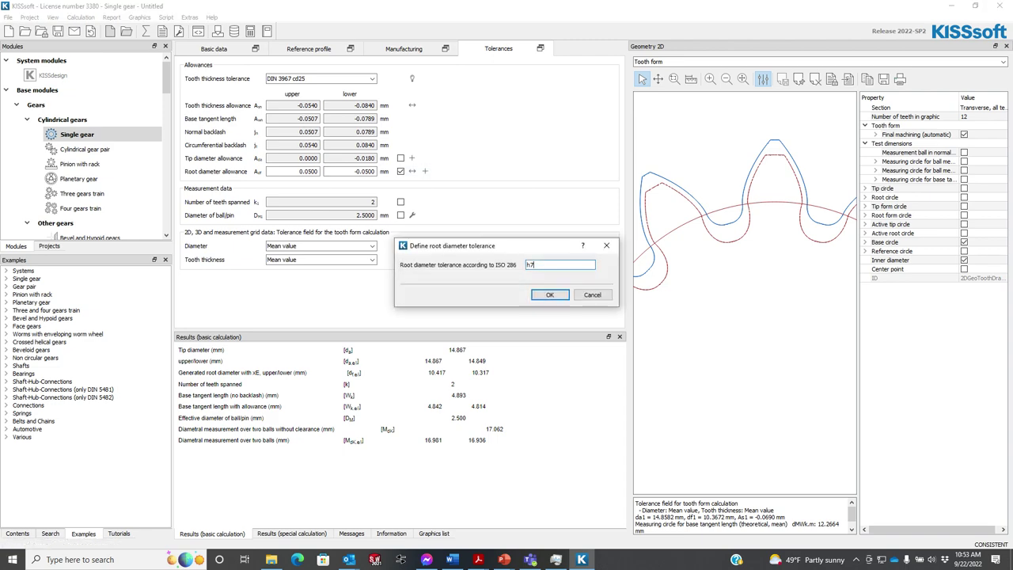
left_click(592, 294)
left_click(412, 171)
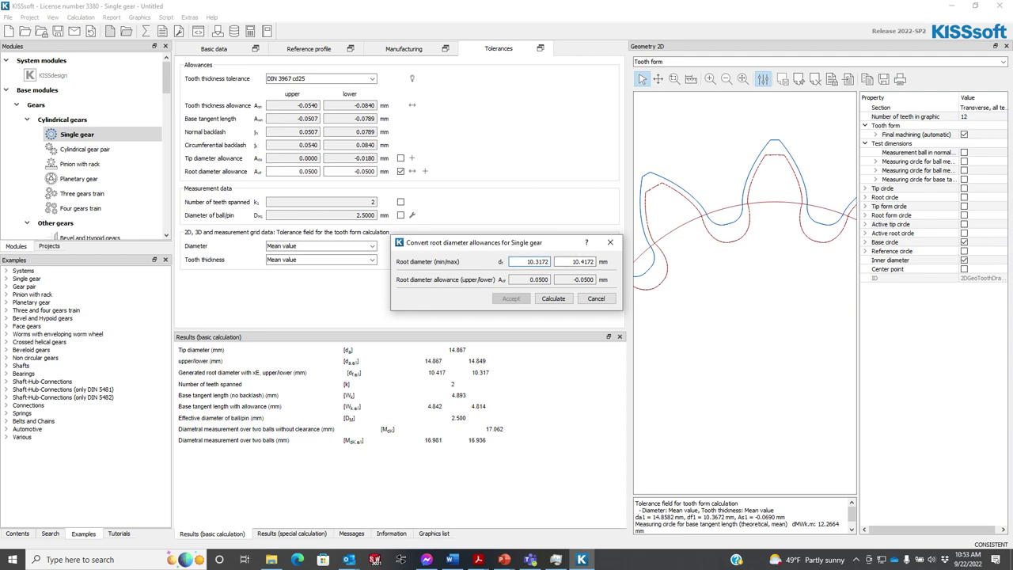
left_click(596, 298)
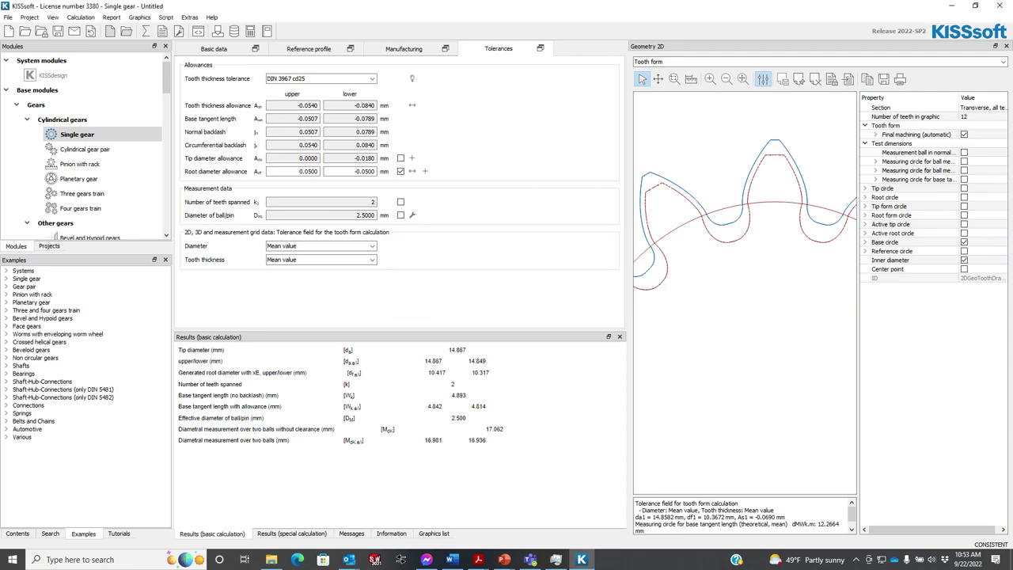
Return the root diameter allowance to its calculated values, recalculate, and check the mean root diameter df1 in the tooth form information.
left_click(146, 31)
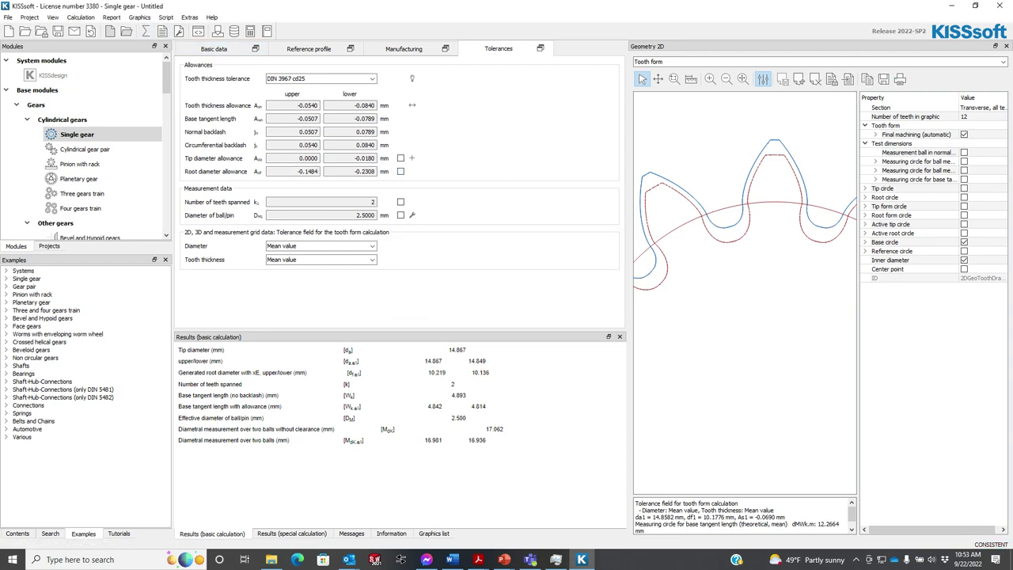
left_click_drag(703, 517, 726, 517)
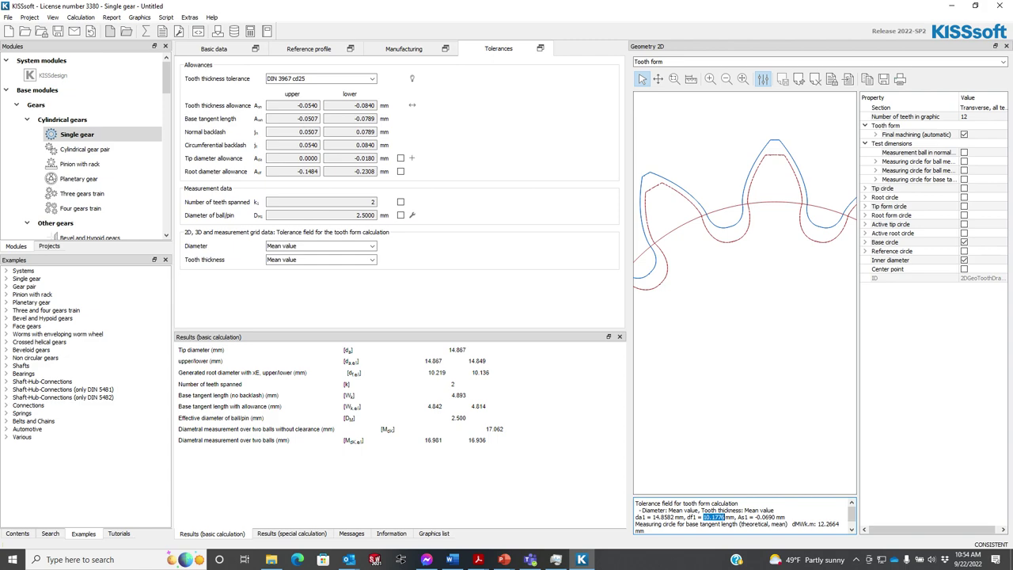
Enable manual root diameter allowances, and try the manual override for the tip diameter allowance.
left_click(400, 172)
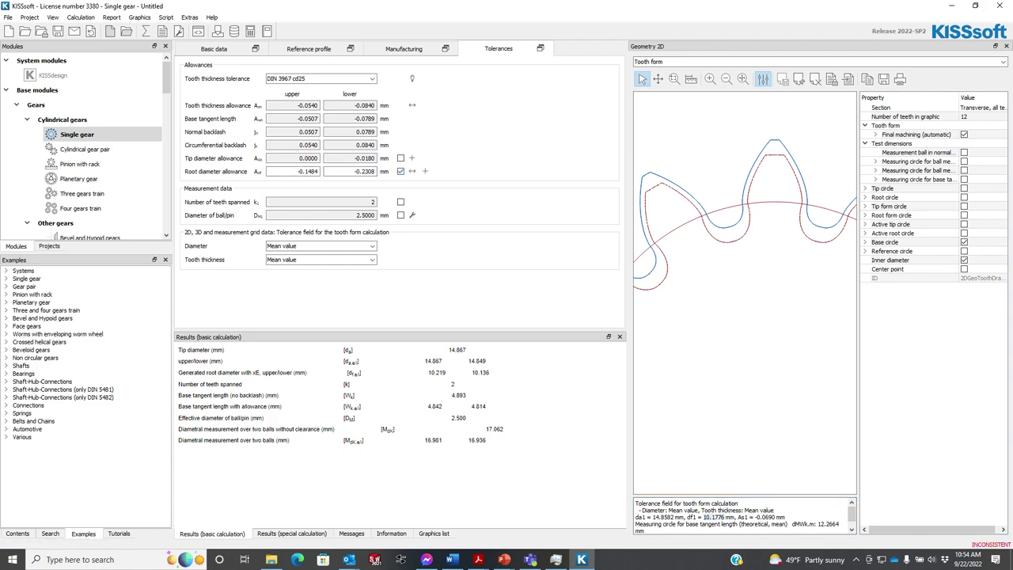
left_click(146, 31)
left_click(400, 158)
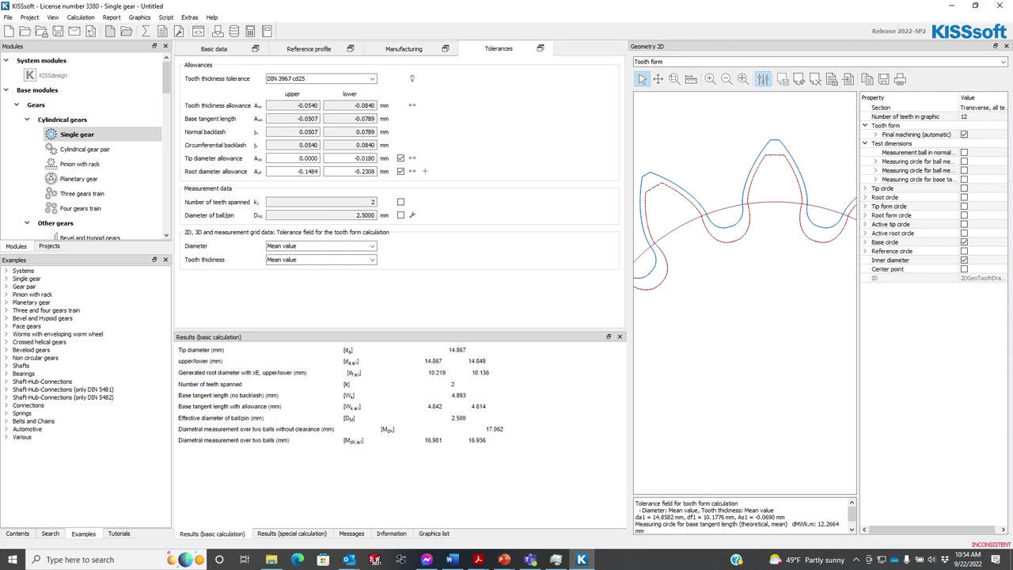
left_click(400, 158)
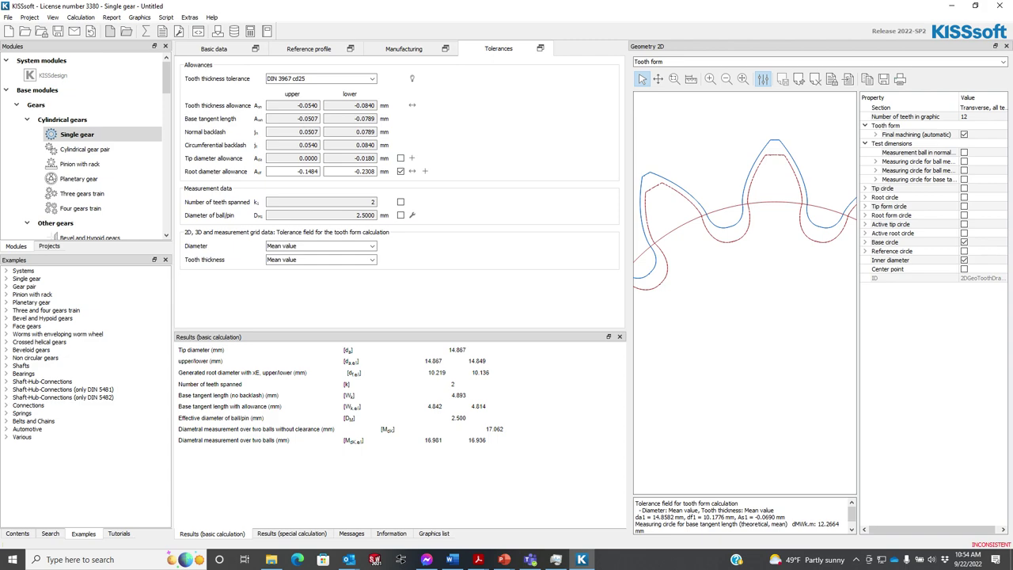
Change the tooth thickness tolerance to Own Input.
left_click(349, 78)
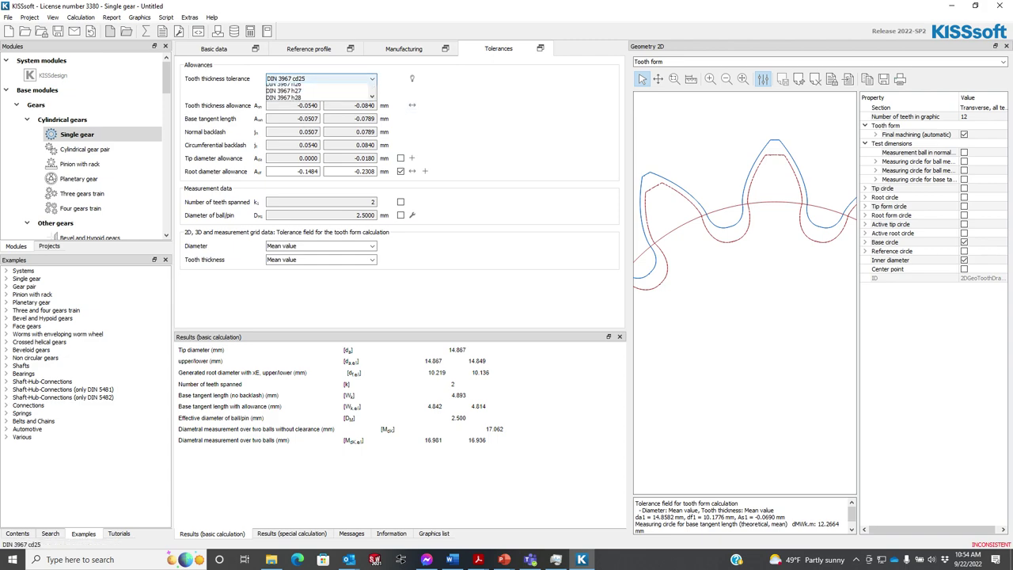
left_click_drag(371, 107, 372, 93)
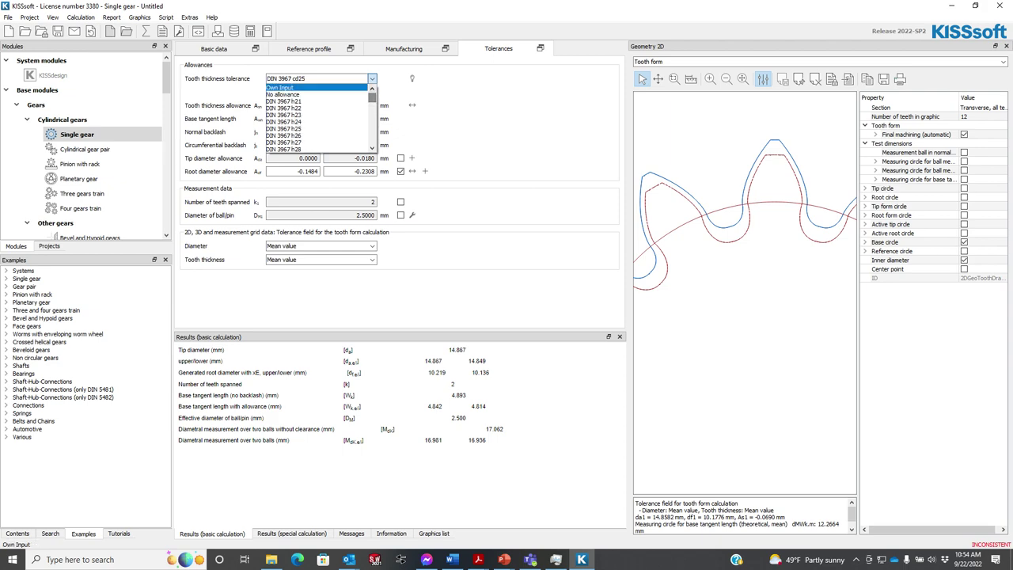
left_click(293, 88)
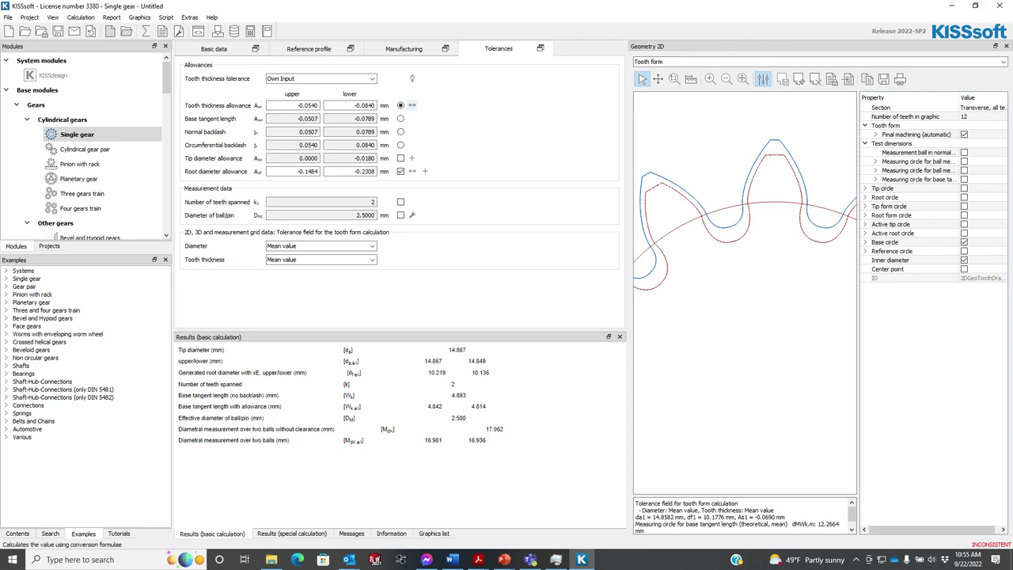
Examine the tooth thickness allowance conversion with the Tooth thickness option, and cancel it.
left_click(411, 105)
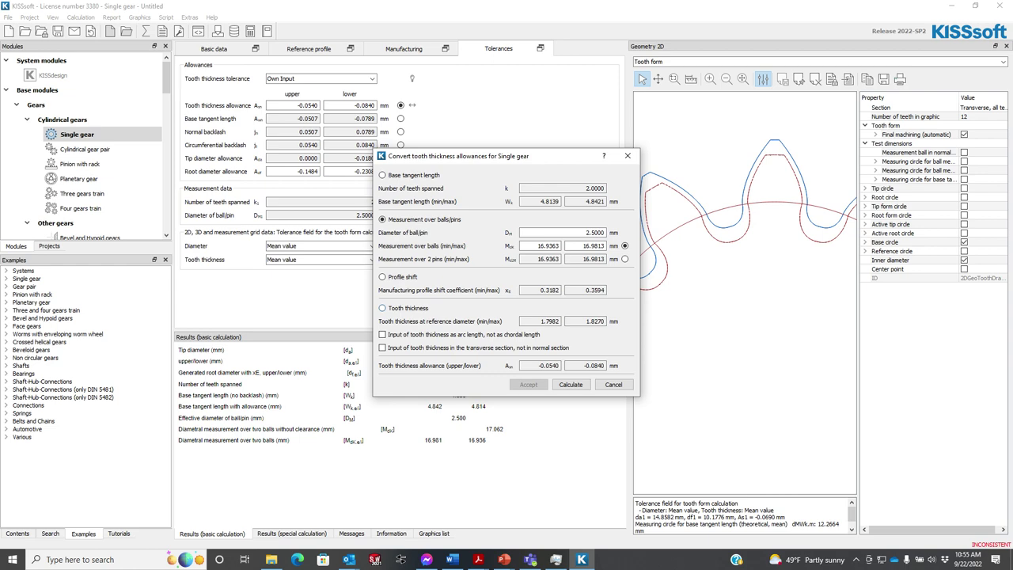
left_click(382, 308)
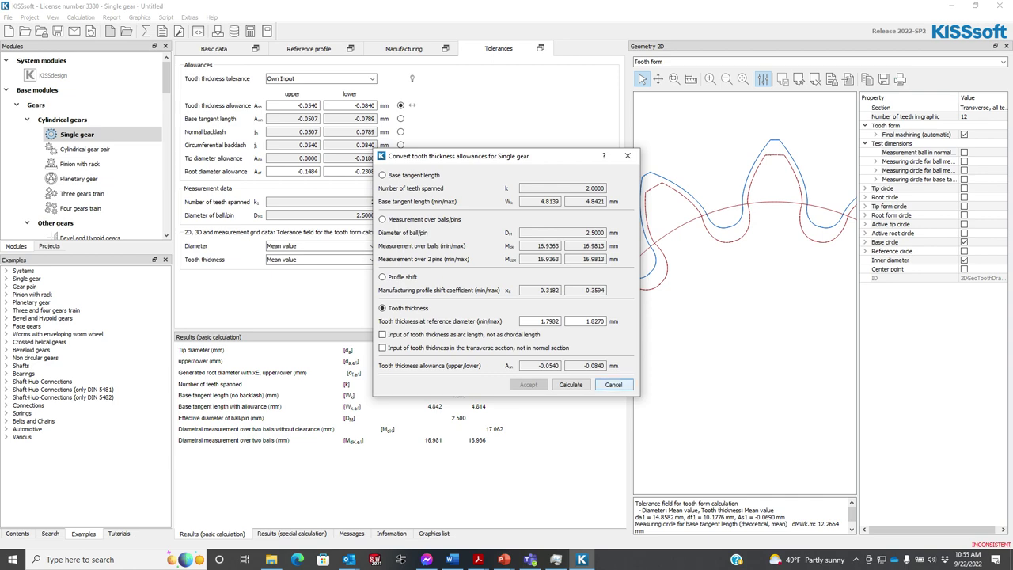
left_click(614, 384)
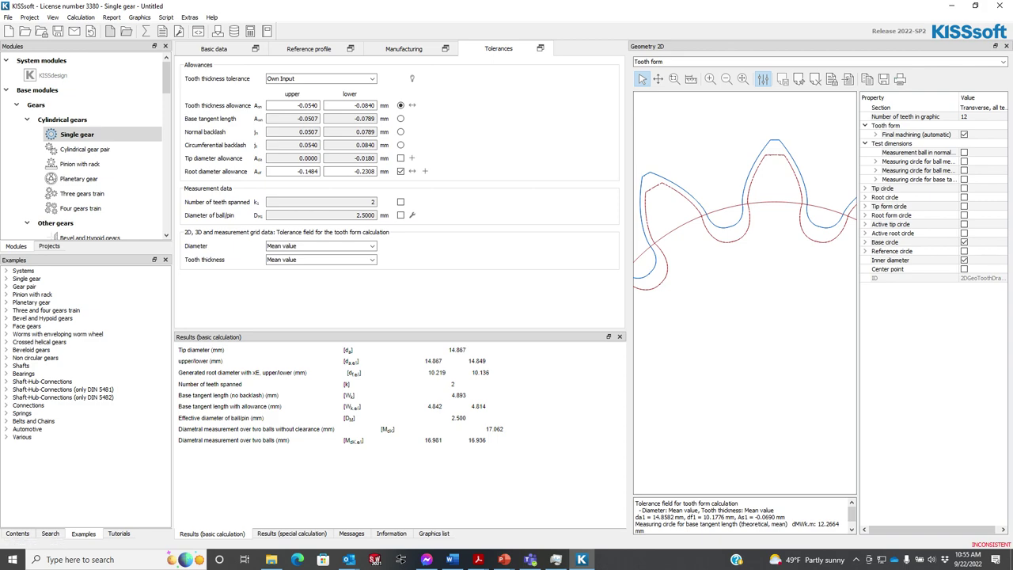
Disable manual root diameter allowances, and save the final machining tooth form as a dark green dashed comparison curve.
left_click(400, 171)
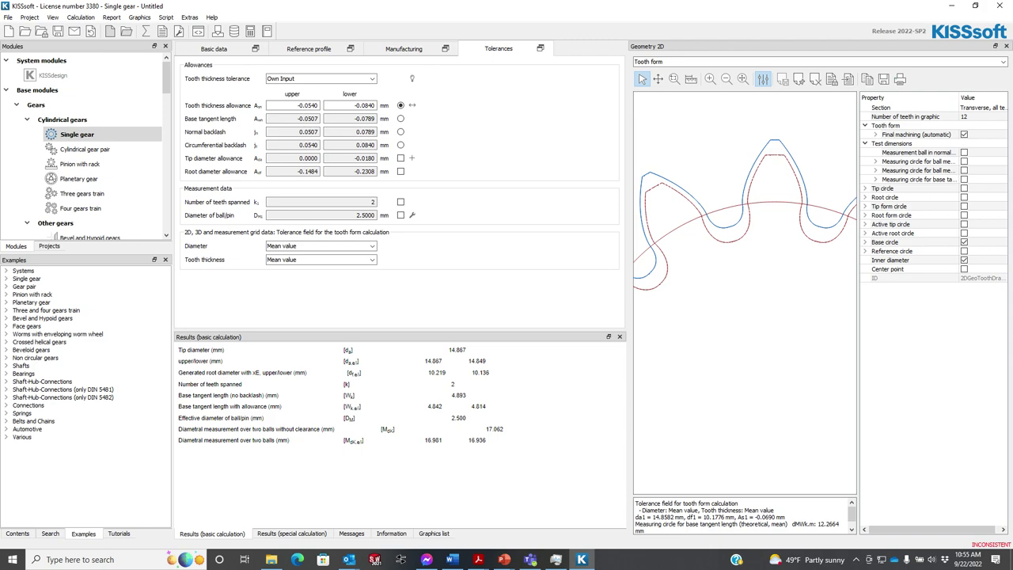
left_click(964, 135)
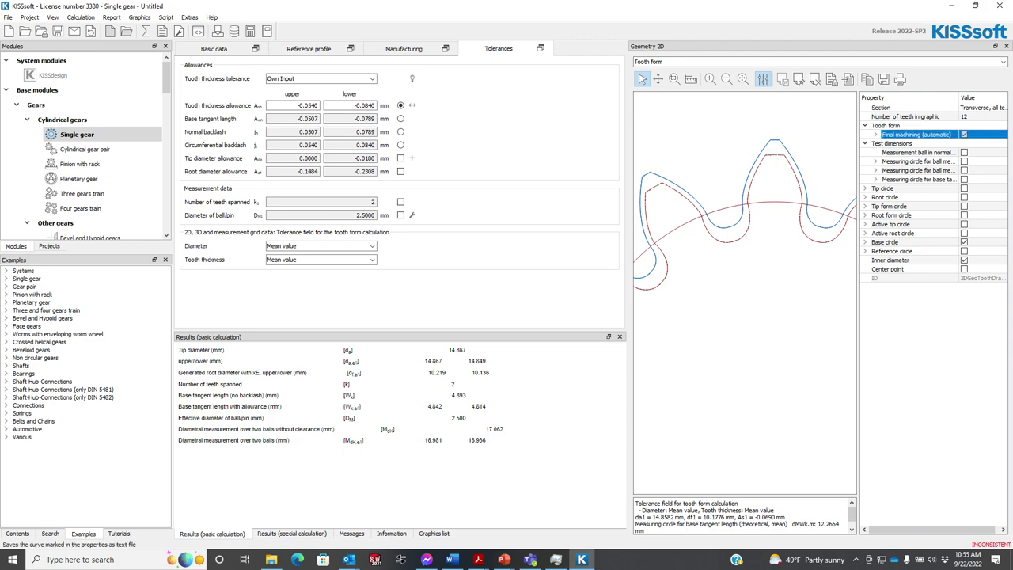
left_click(800, 79)
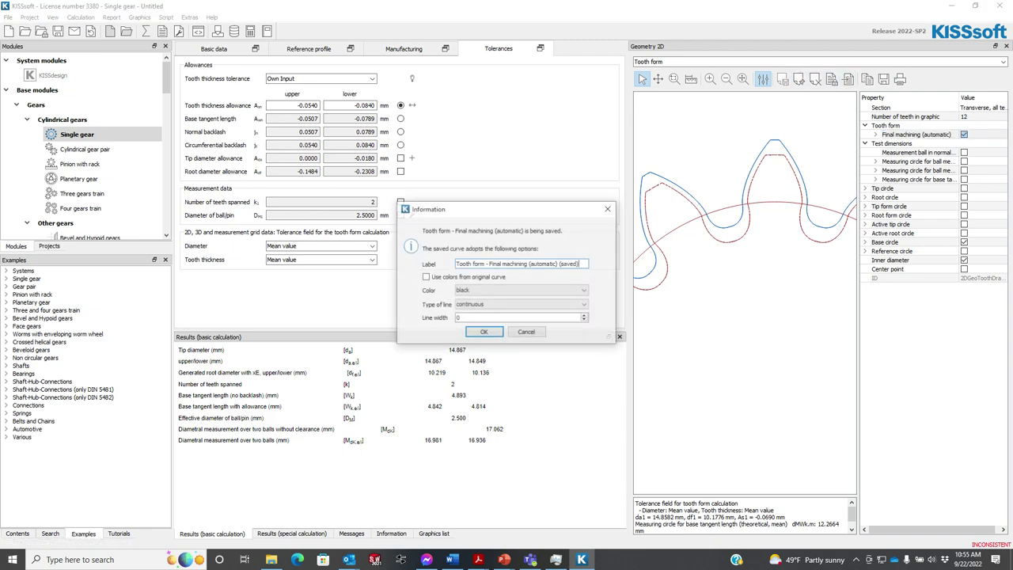
left_click(520, 291)
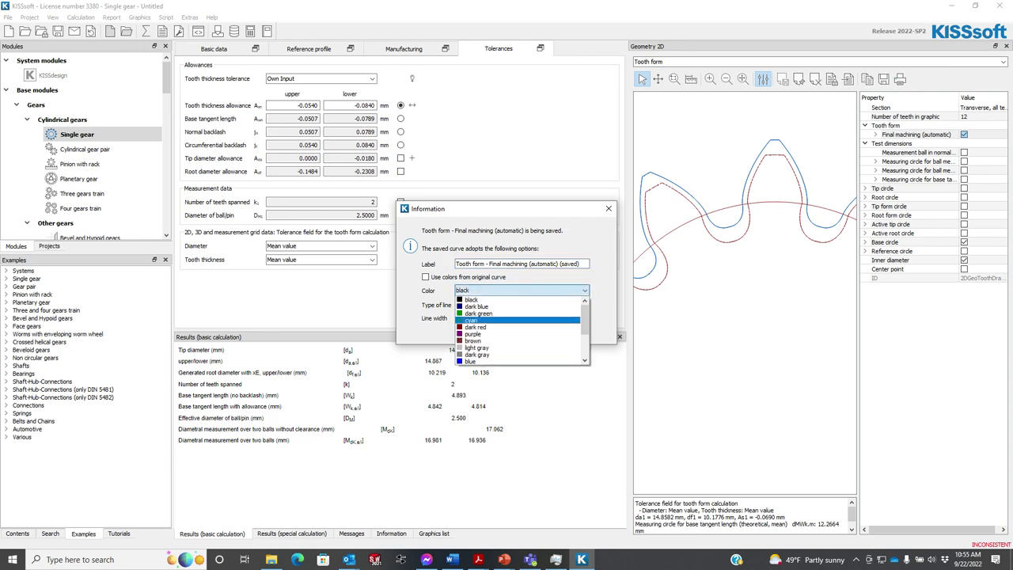
left_click(478, 313)
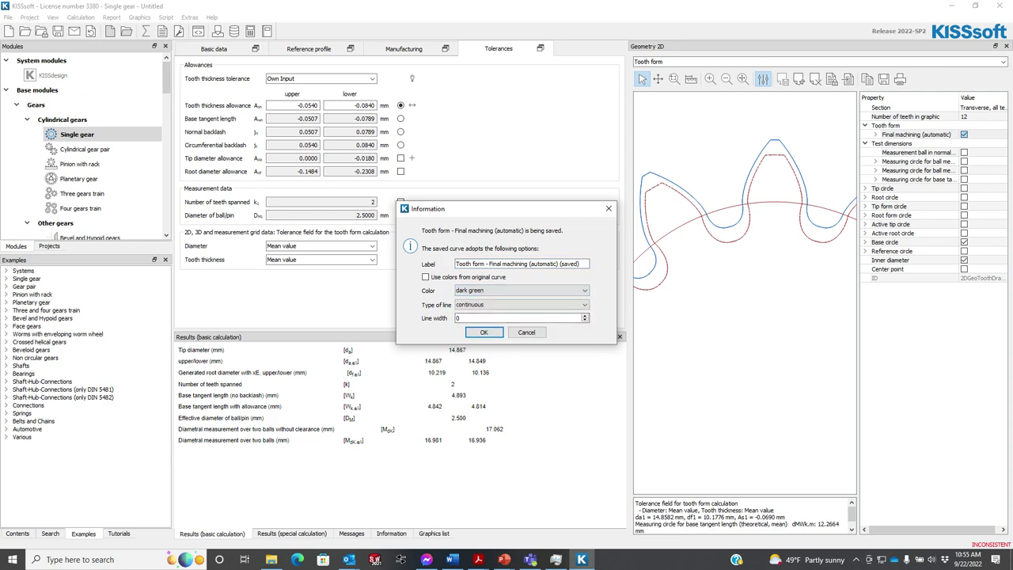
left_click(520, 305)
left_click(474, 318)
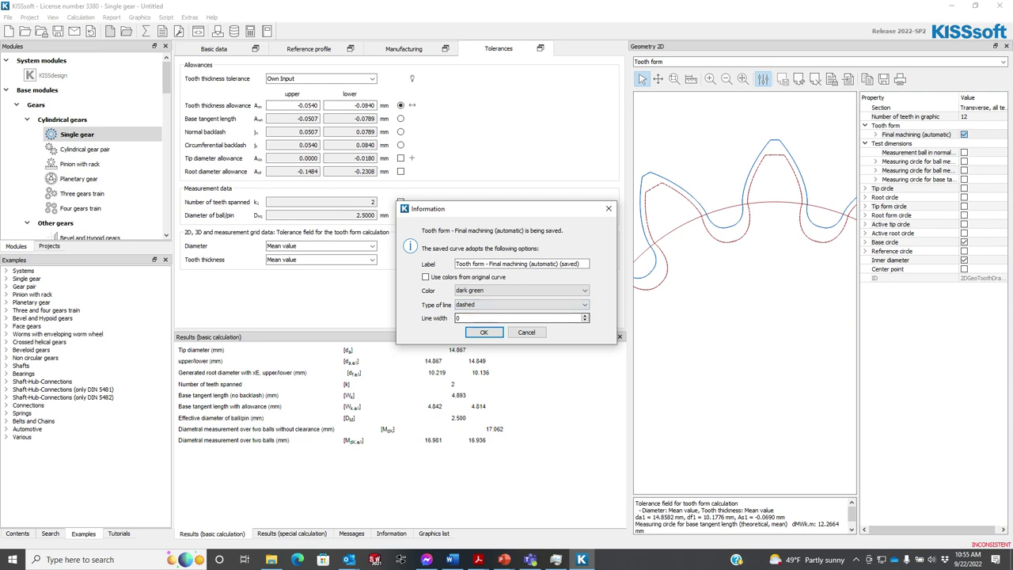
left_click(520, 305)
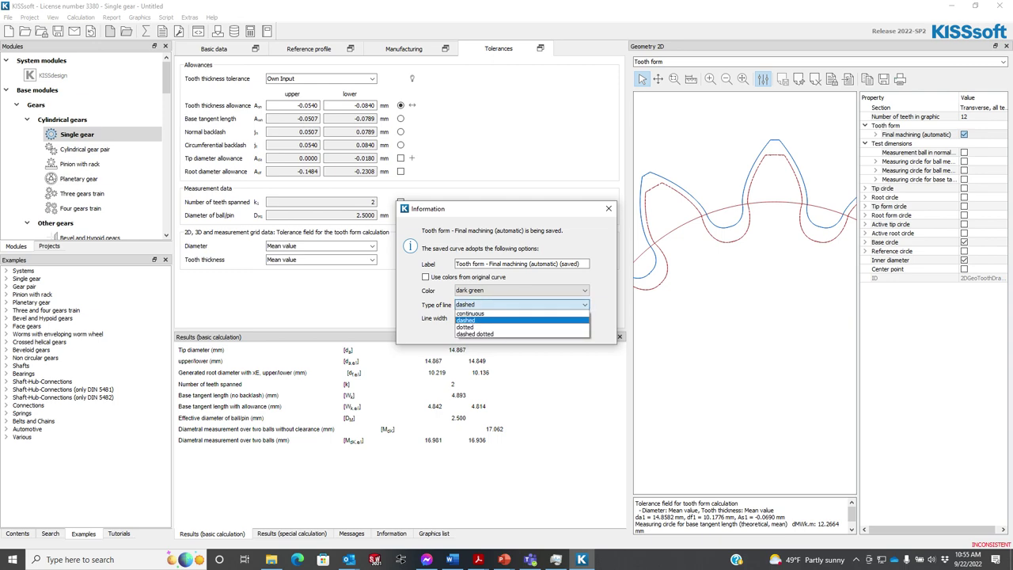
left_click(475, 321)
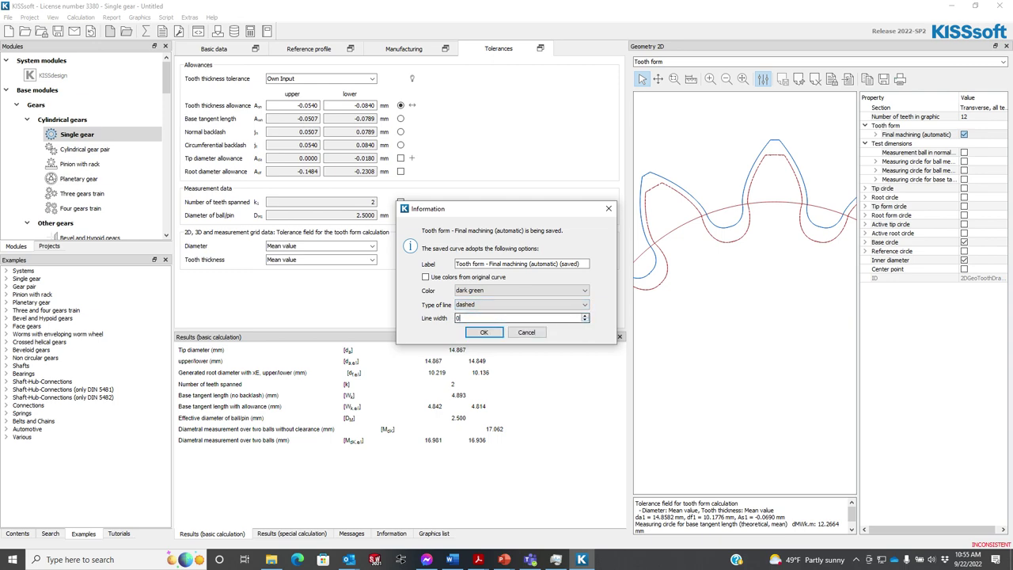
key("Return")
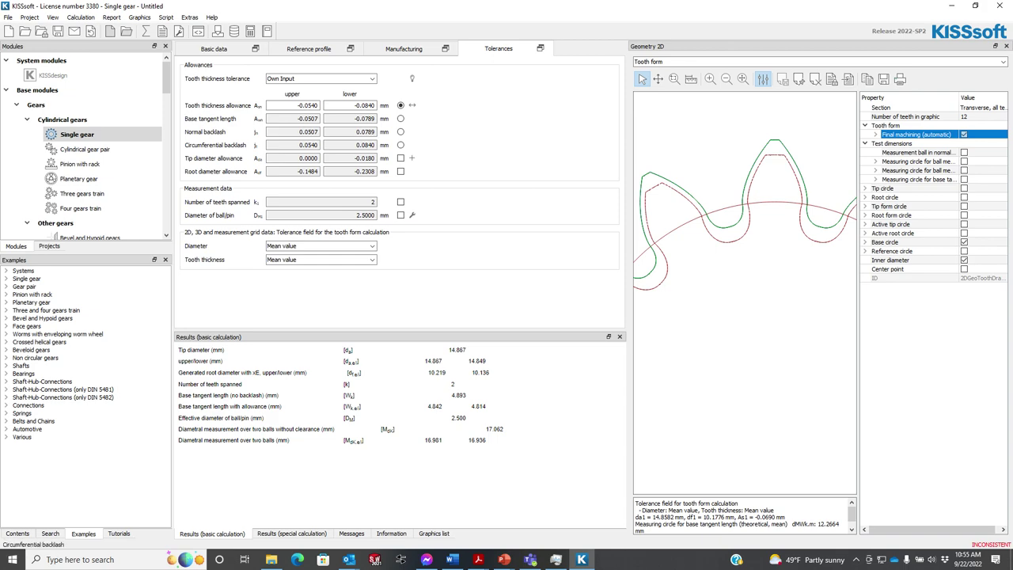
Convert the tooth thickness allowances from reference-diameter tooth thicknesses of 1.7734 mm minimum and 1.8024 mm maximum, and accept the result.
left_click(413, 105)
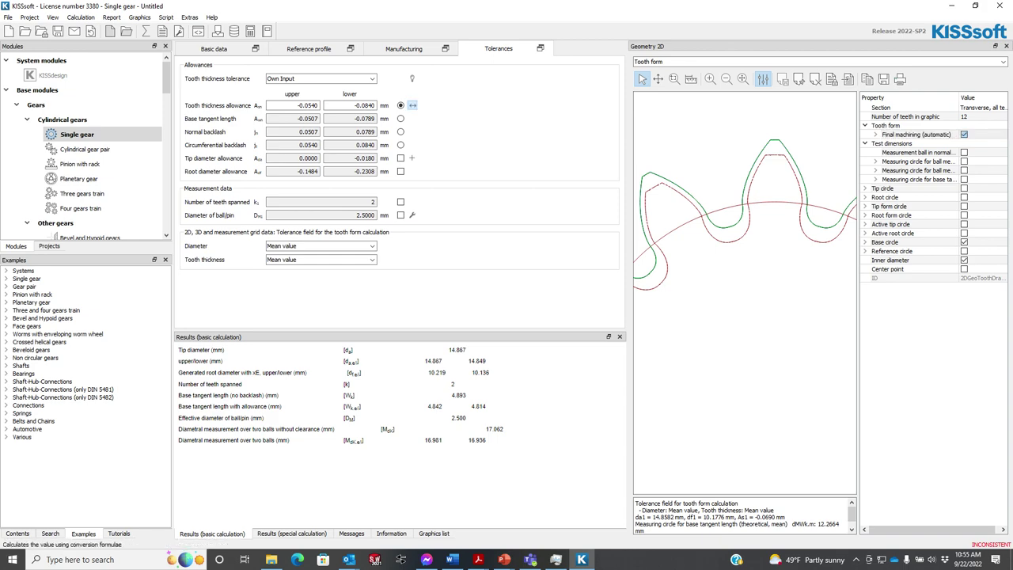
left_click(382, 307)
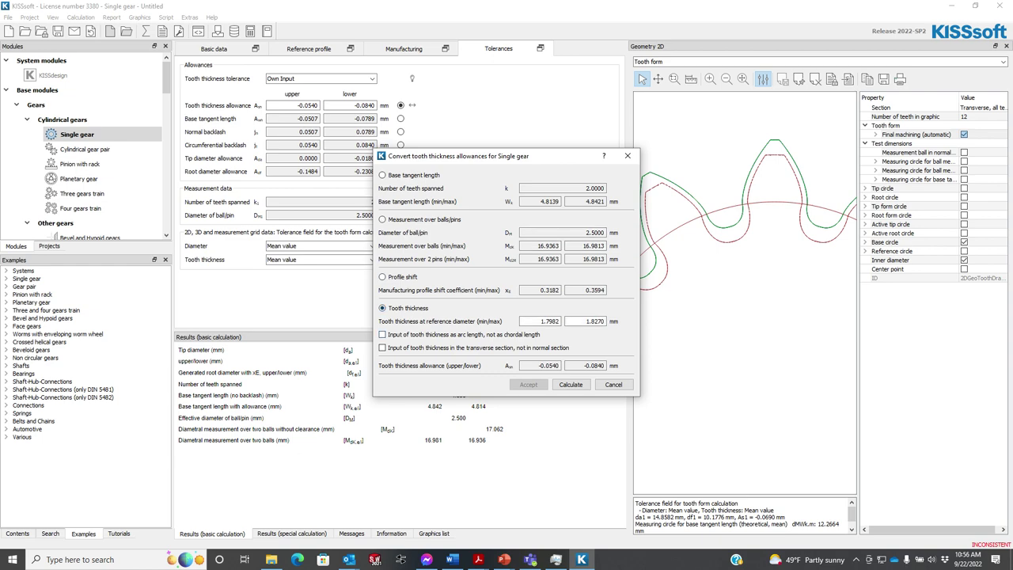
left_click(586, 321)
left_click(539, 320)
left_click(586, 320)
left_click_drag(594, 321, 548, 321)
type("0")
type("5")
key("BackSpace")
type("7")
key("Return")
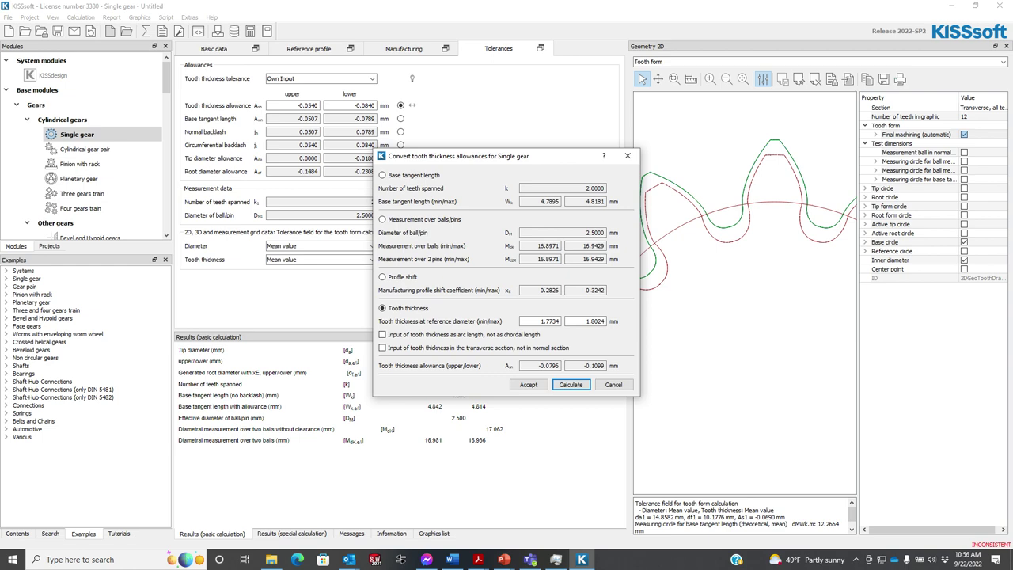
left_click(528, 384)
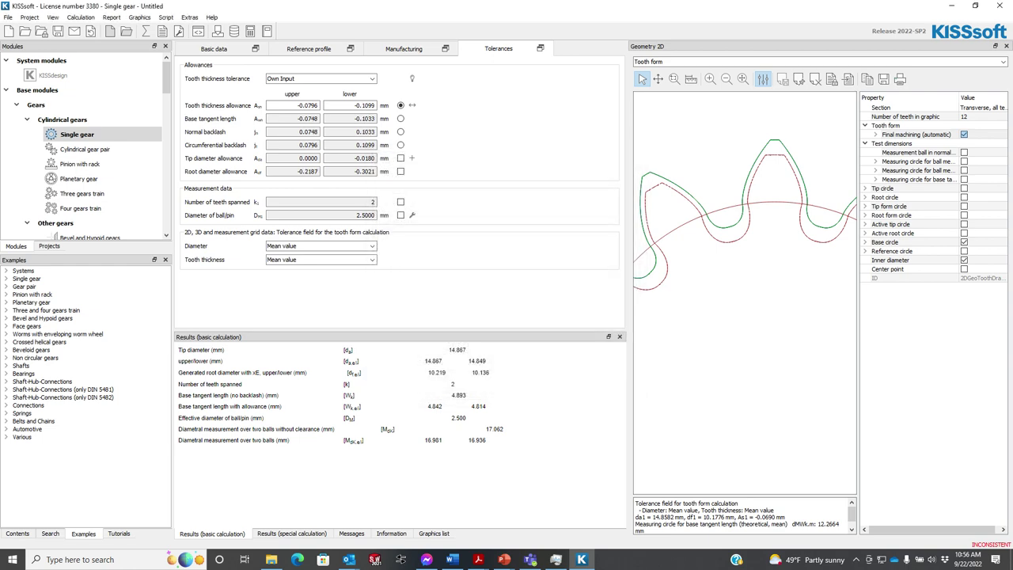
Recalculate the gear, and compare the new tooth form with the saved green curve around the root and flanks.
left_click(146, 32)
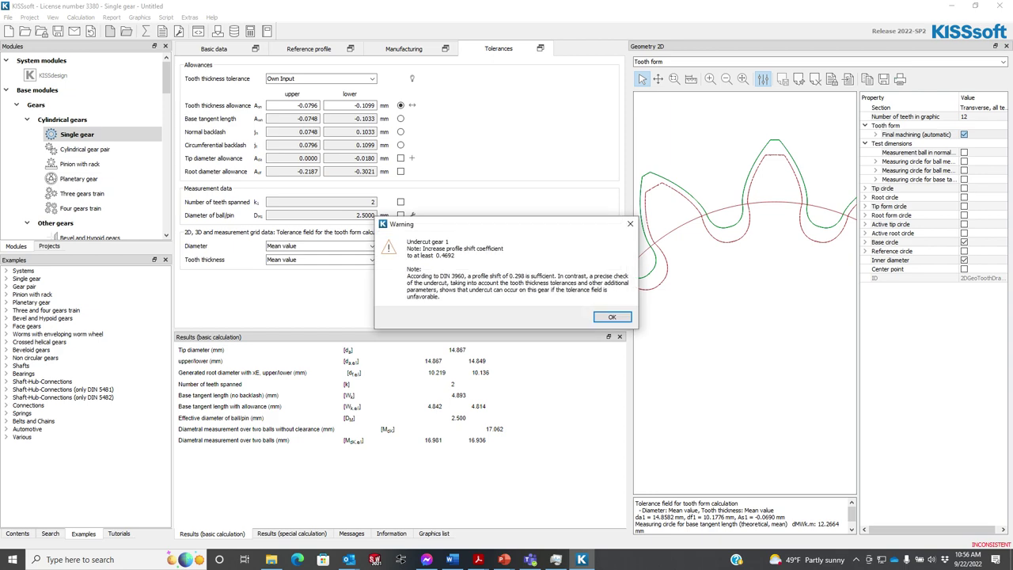
key("Return")
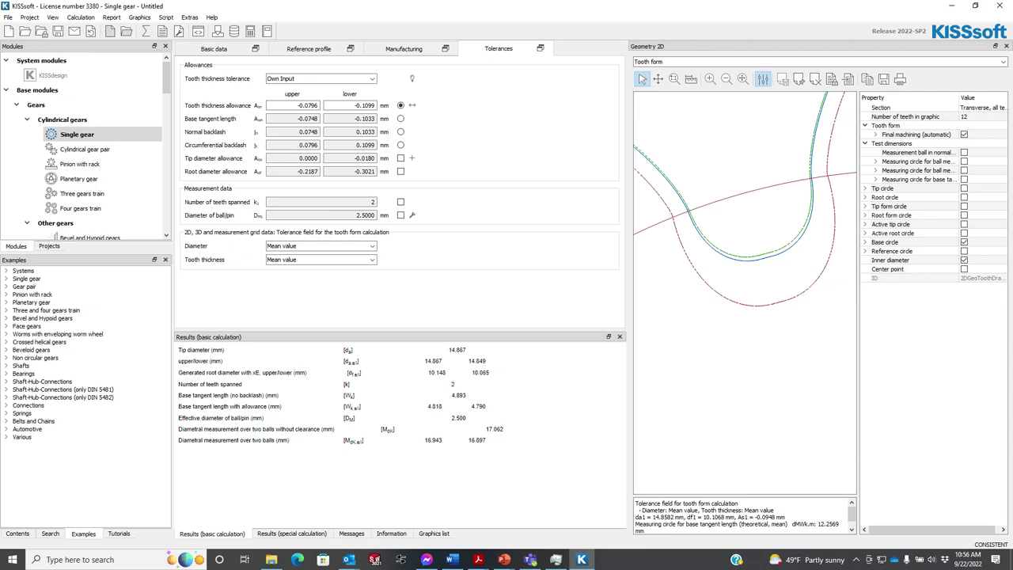
scroll(772, 258, "down", 3)
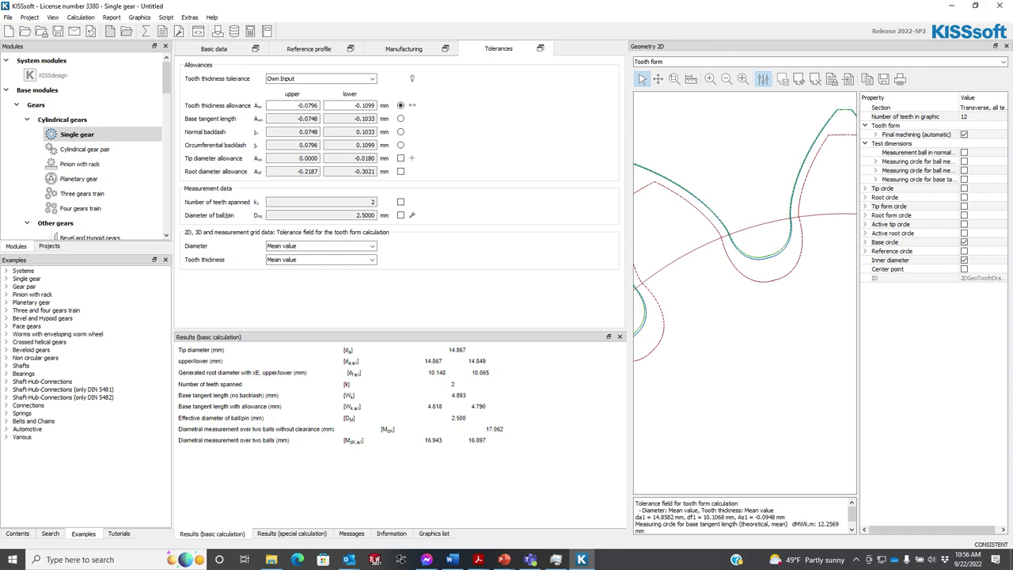
scroll(809, 147, "up", 4)
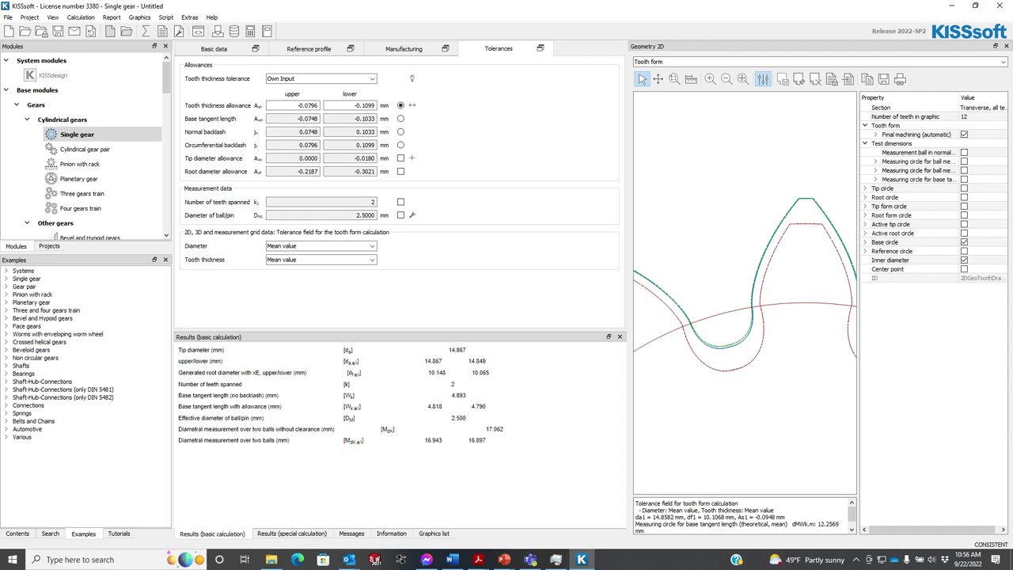
scroll(718, 305, "down", 3)
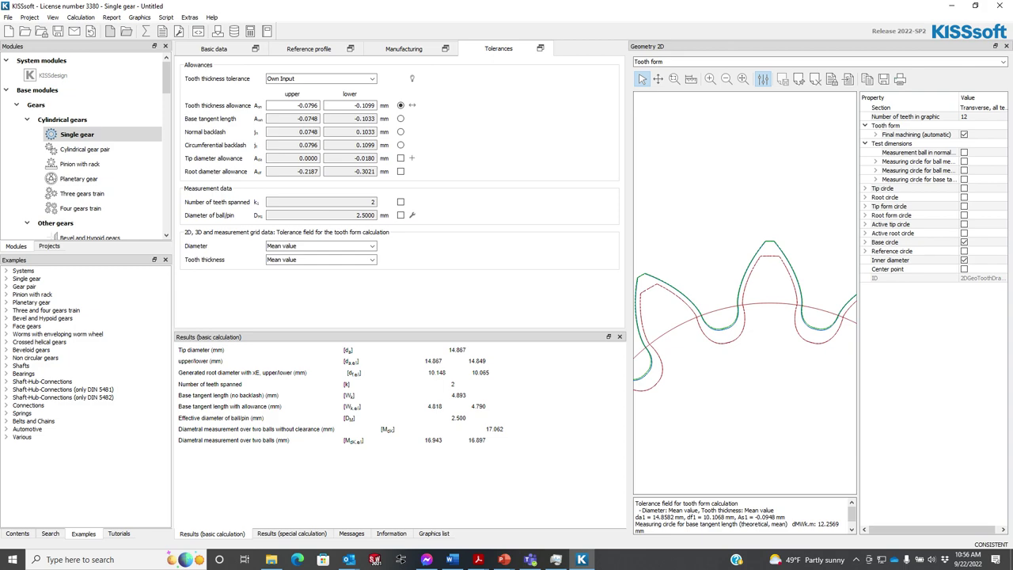
left_click(371, 79)
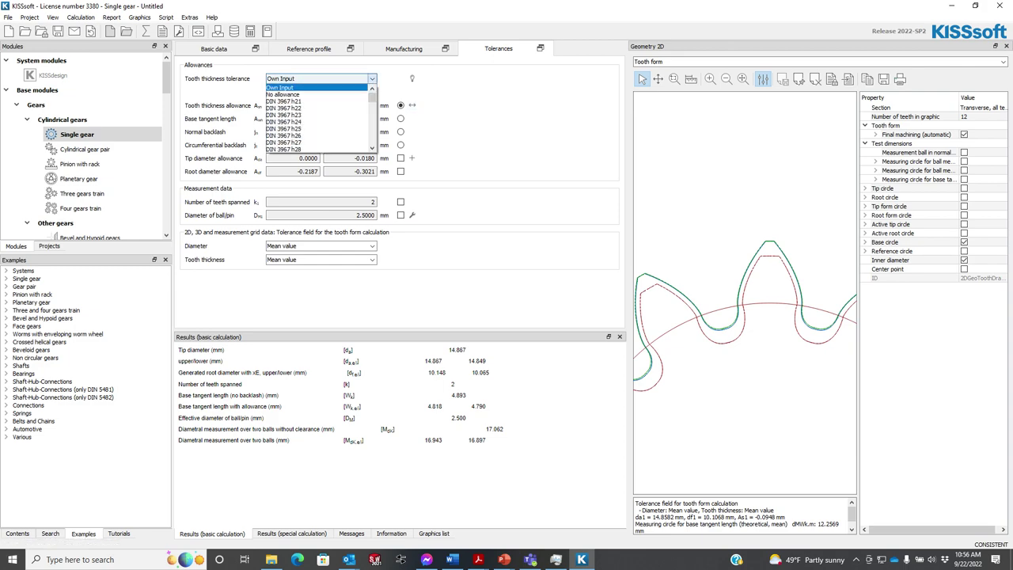
left_click(371, 79)
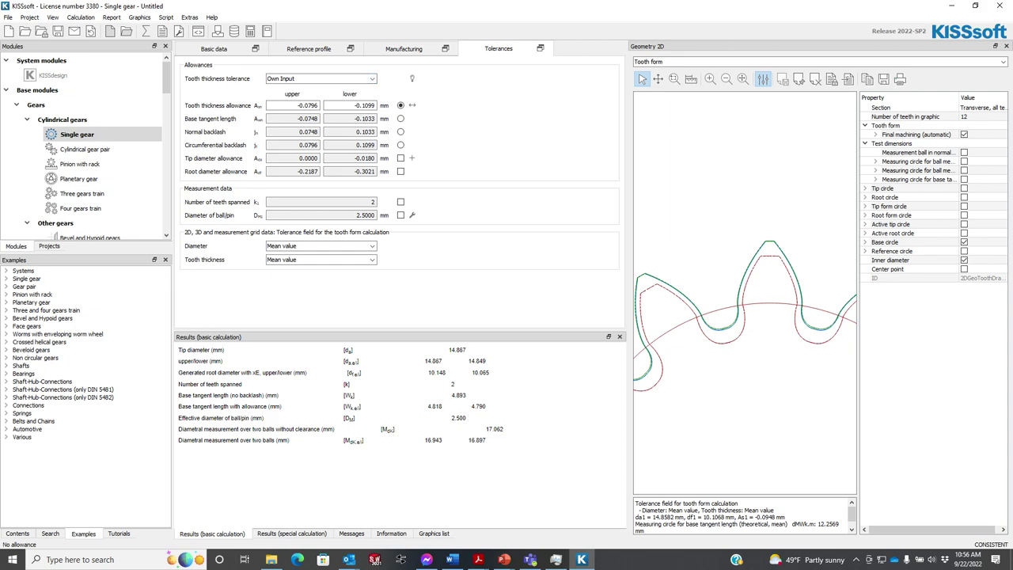
left_click(401, 171)
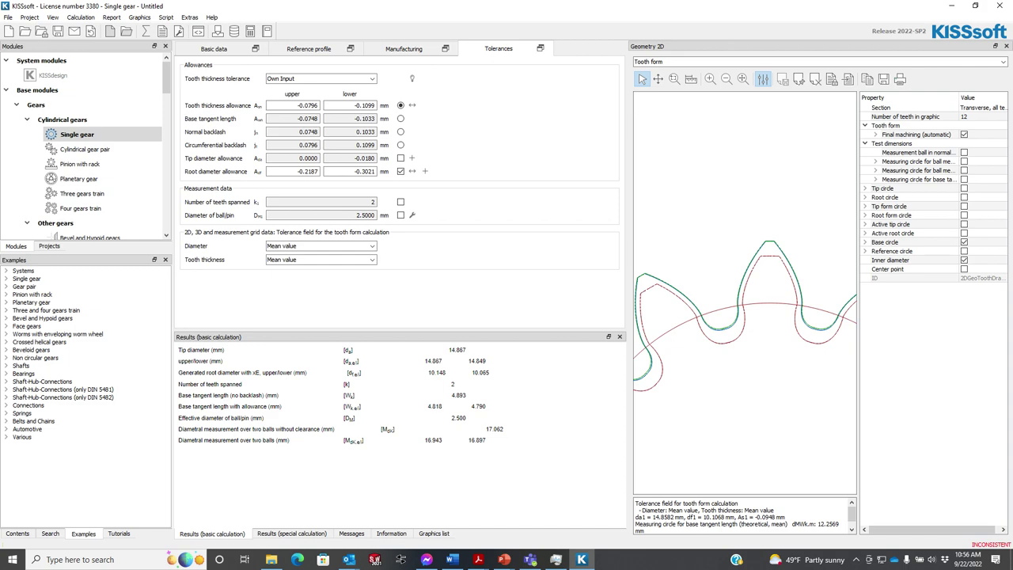
left_click(320, 78)
left_click(317, 87)
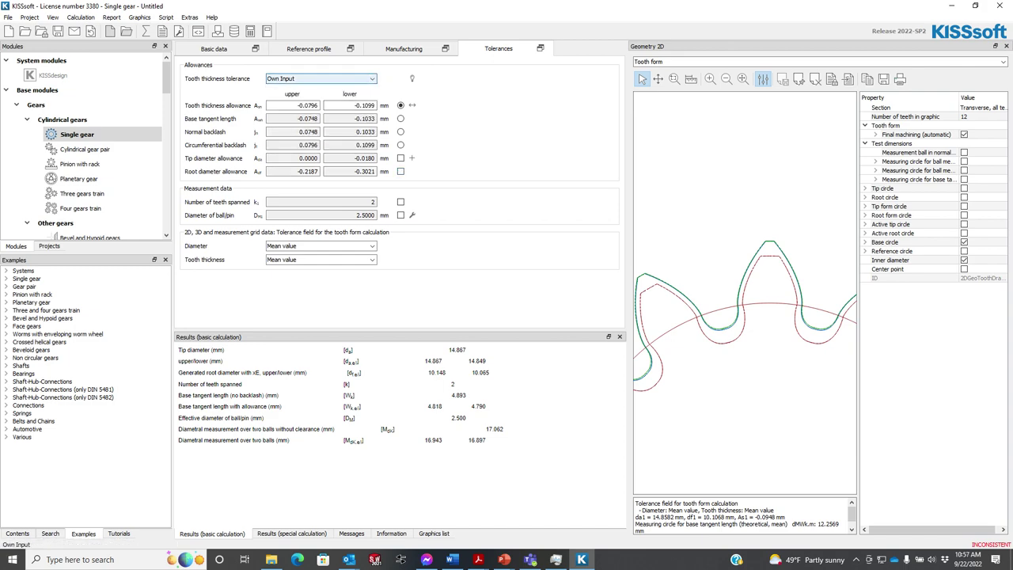
Change the tooth thickness tolerance to DIN 3967 cd25 and recalculate the gear.
left_click(319, 79)
scroll(319, 115, "down", 5)
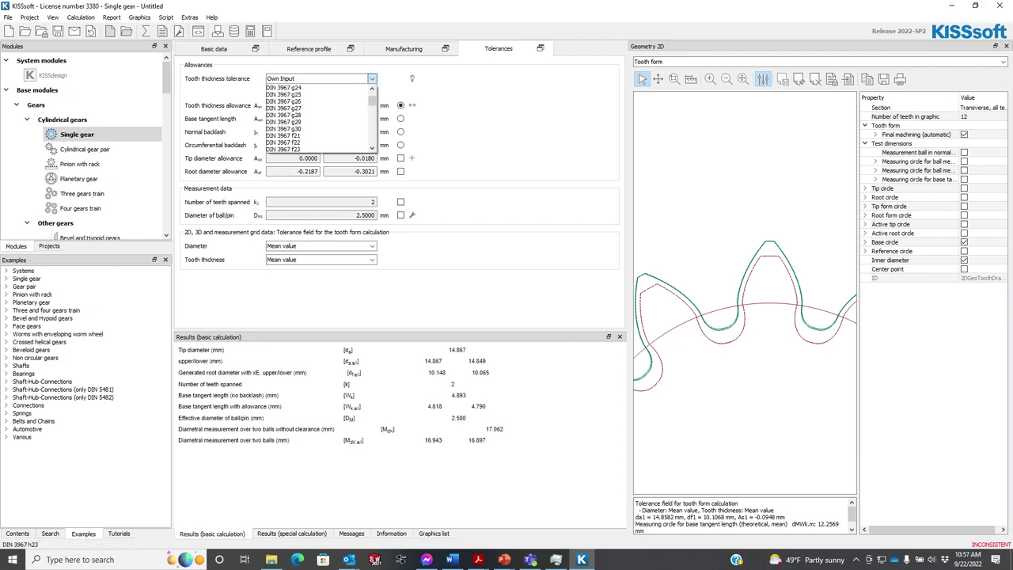
scroll(316, 119, "down", 5)
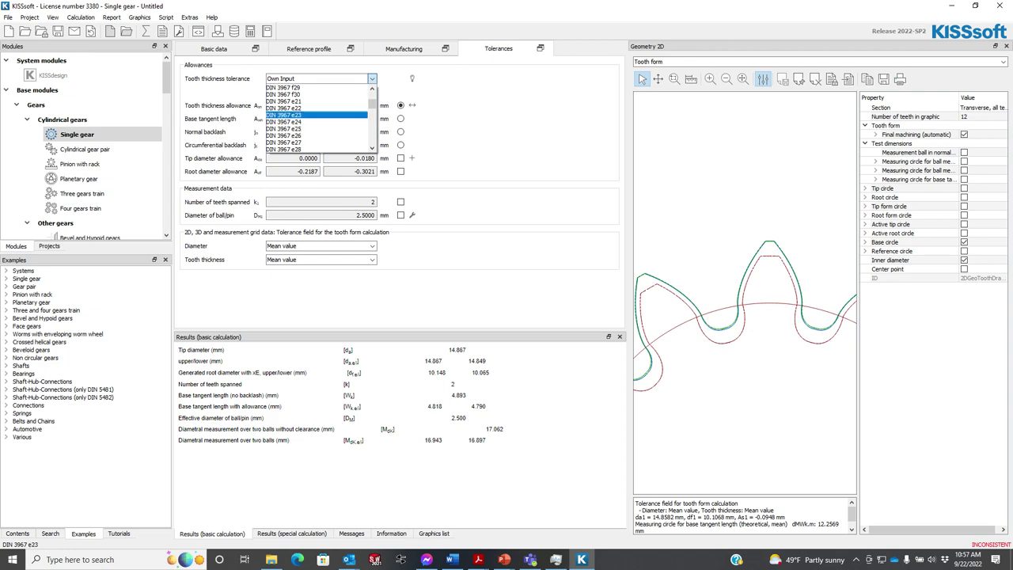
scroll(317, 119, "down", 6)
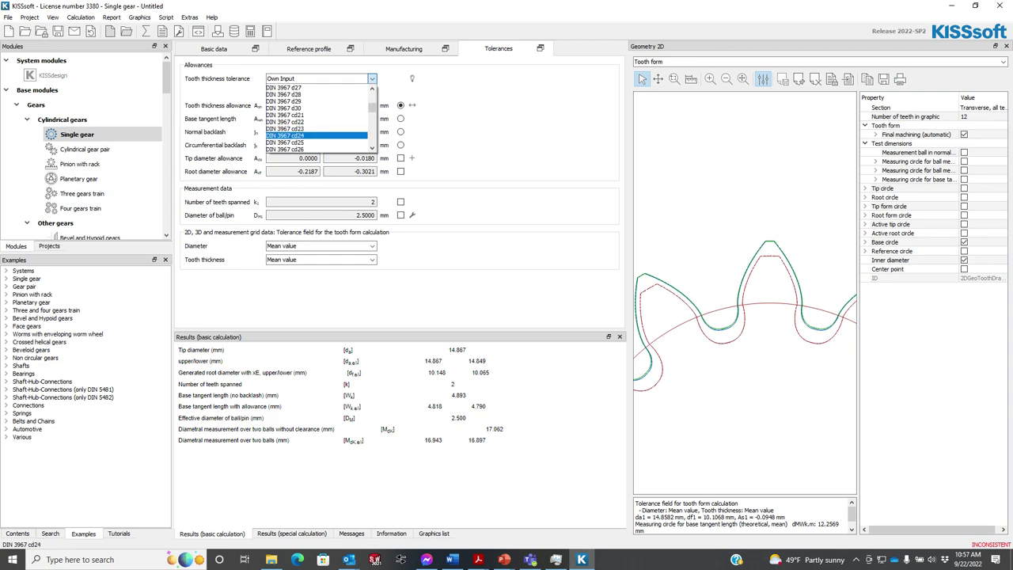
scroll(316, 119, "down", 3)
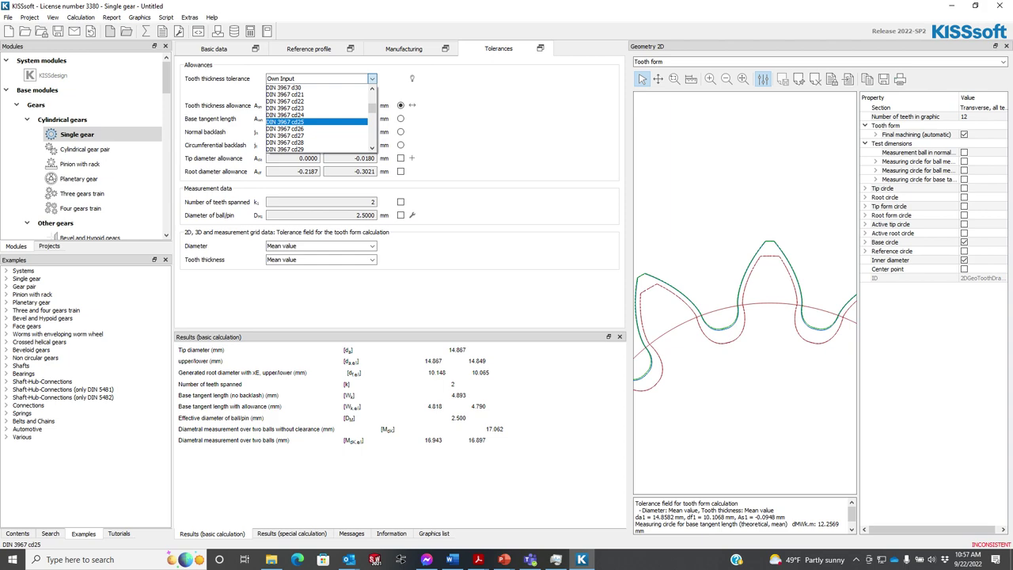
left_click(301, 122)
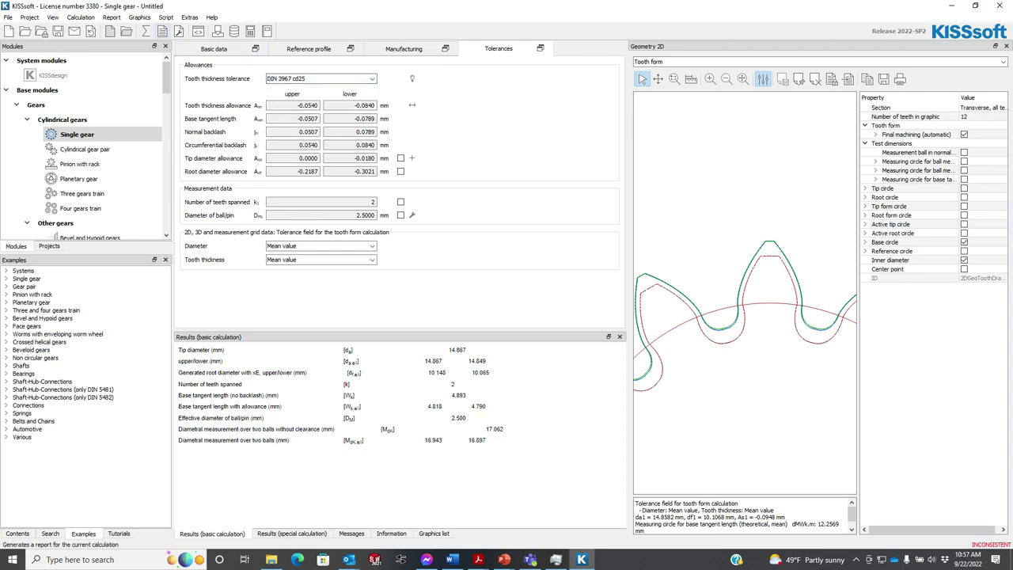
key("F5")
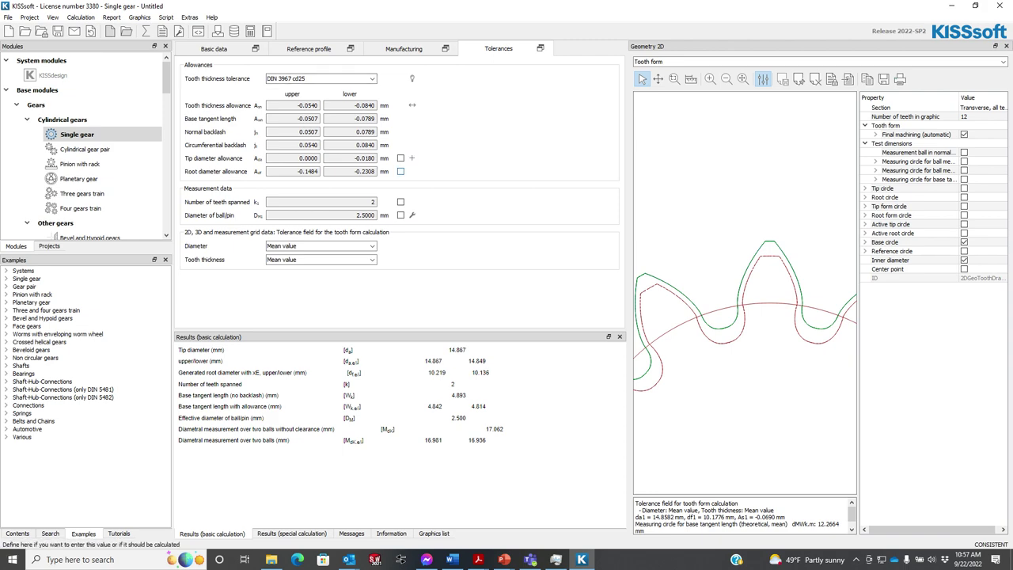
Enable manual root diameter allowances to hold the calculated values, and open the tooth thickness allowance conversion.
left_click(400, 172)
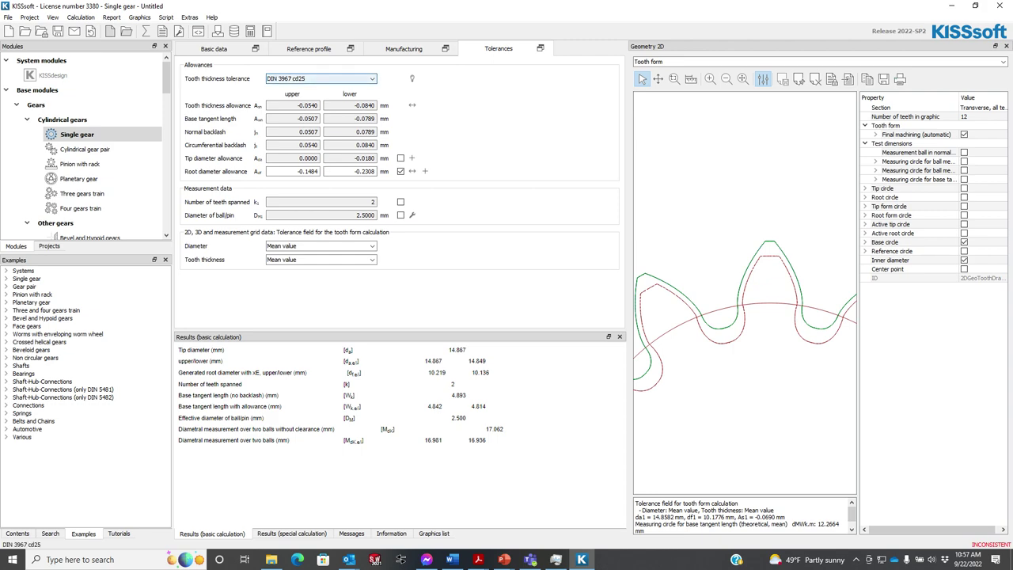
left_click(372, 78)
left_click_drag(372, 108, 372, 96)
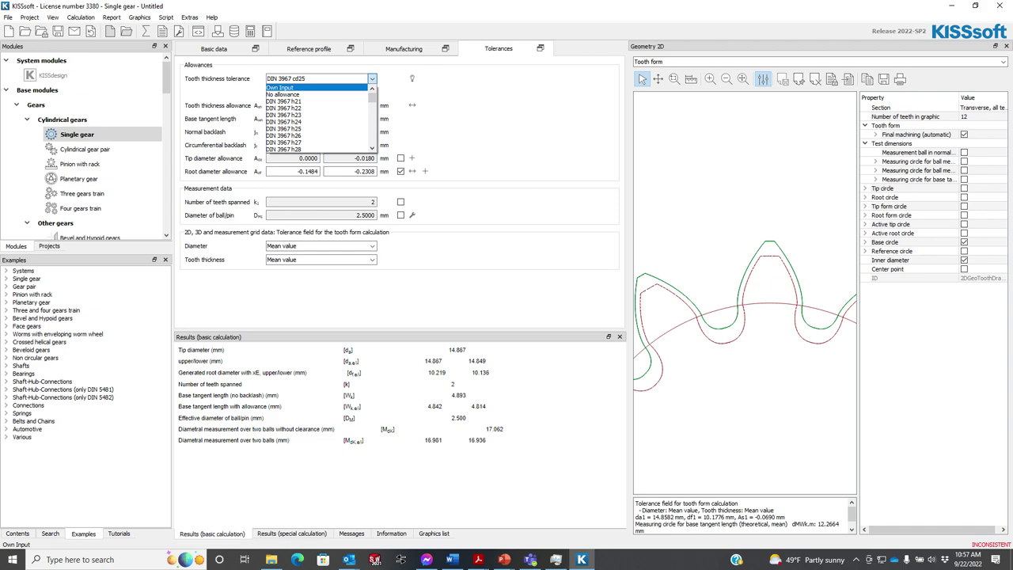
left_click(281, 87)
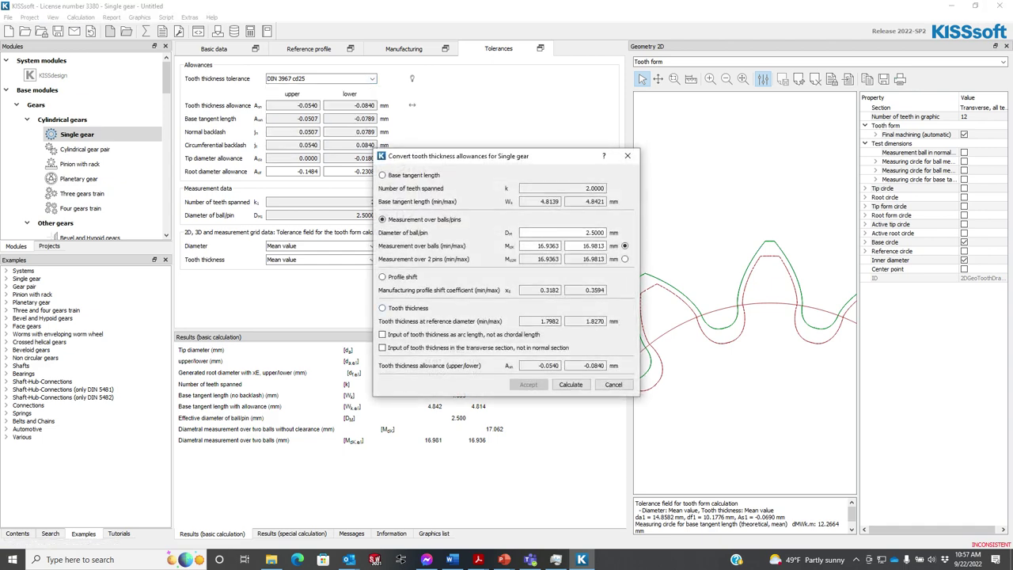
Convert the tooth thickness allowances from reference-diameter tooth thicknesses of 1.7734 mm minimum and 1.8024 mm maximum, and accept the result.
left_click(383, 307)
double_click(550, 321)
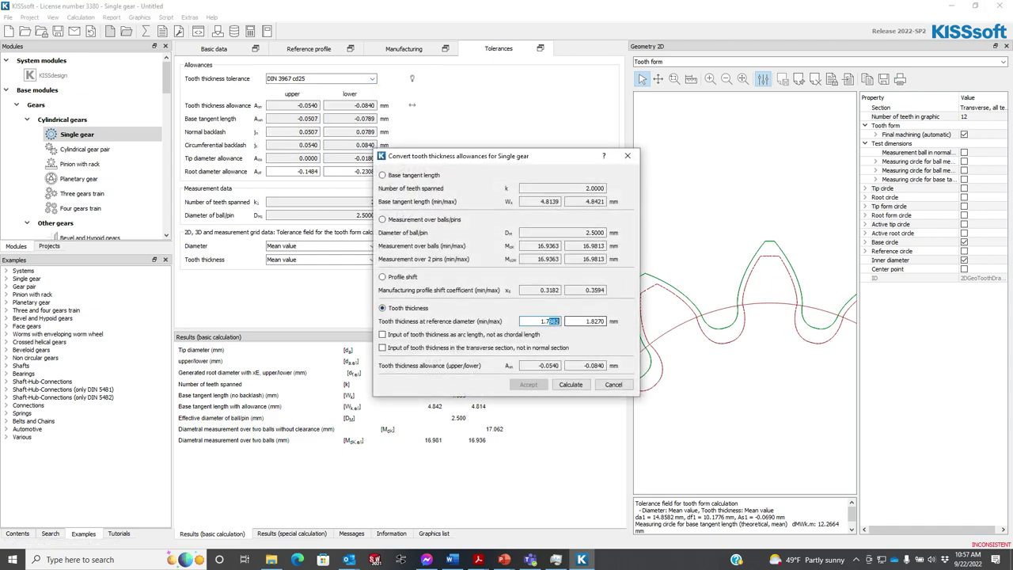
type("1.75")
left_click_drag(591, 321, 608, 321)
type("80")
left_click(556, 321)
left_click(571, 385)
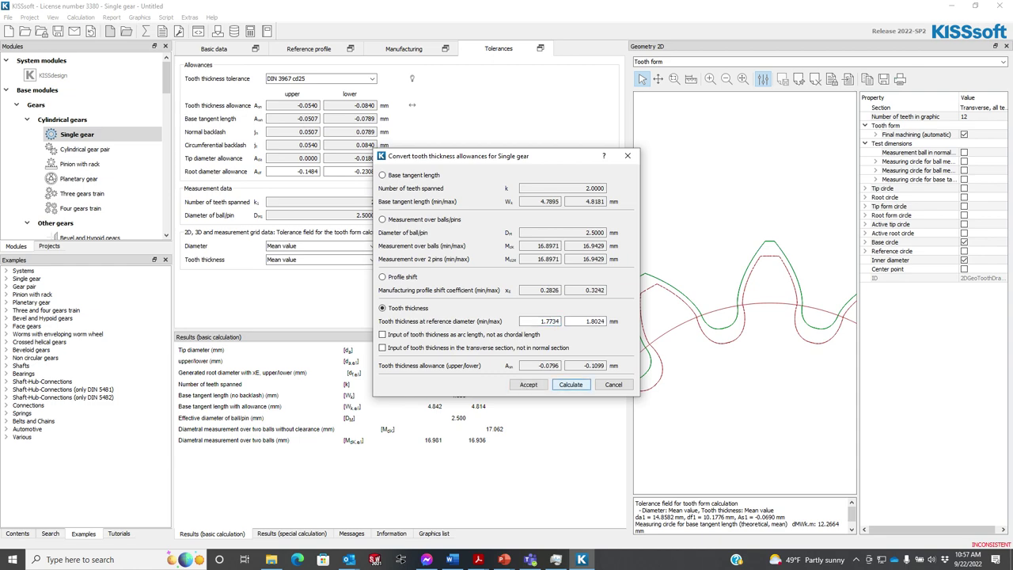
left_click(528, 385)
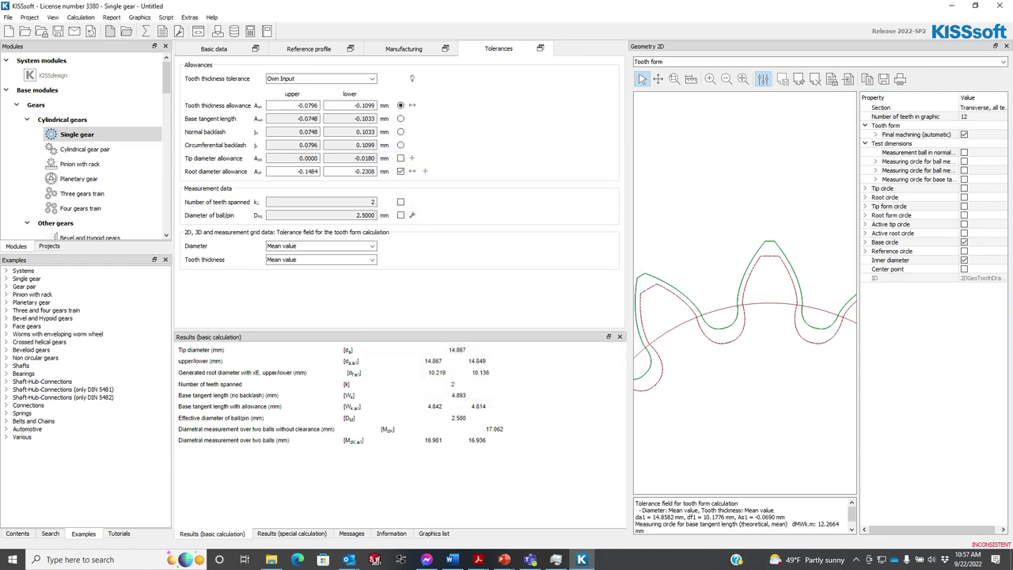
Recalculate the gear with the held root diameter allowances, and compare its flanks and root with the saved green curve.
left_click(145, 31)
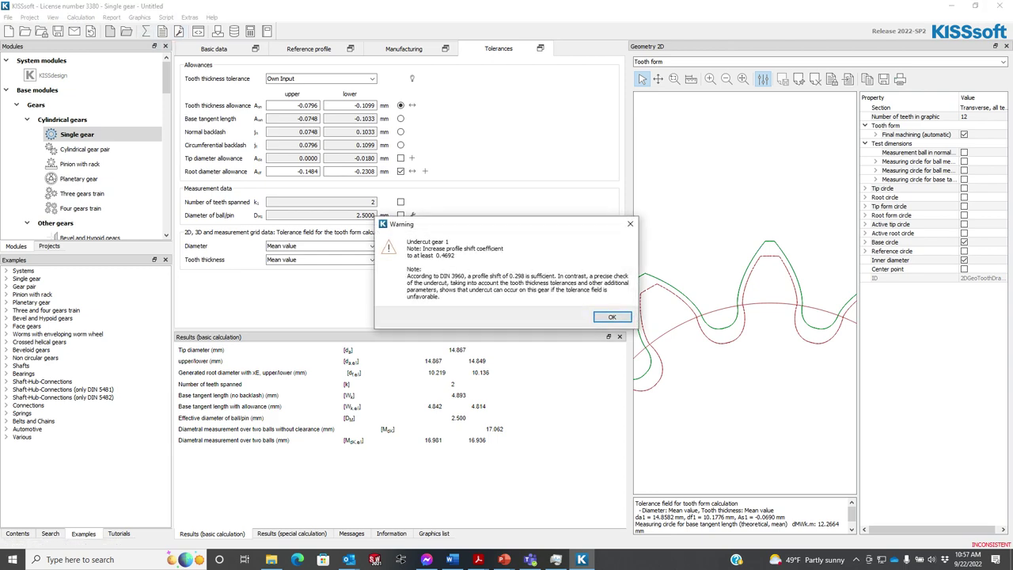
key("Return")
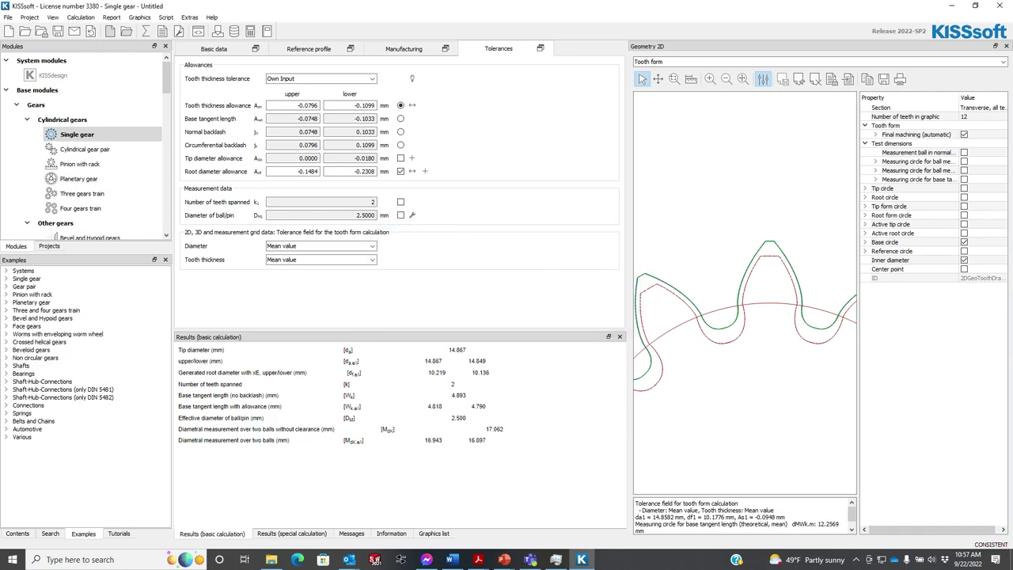
scroll(728, 320, "up", 5)
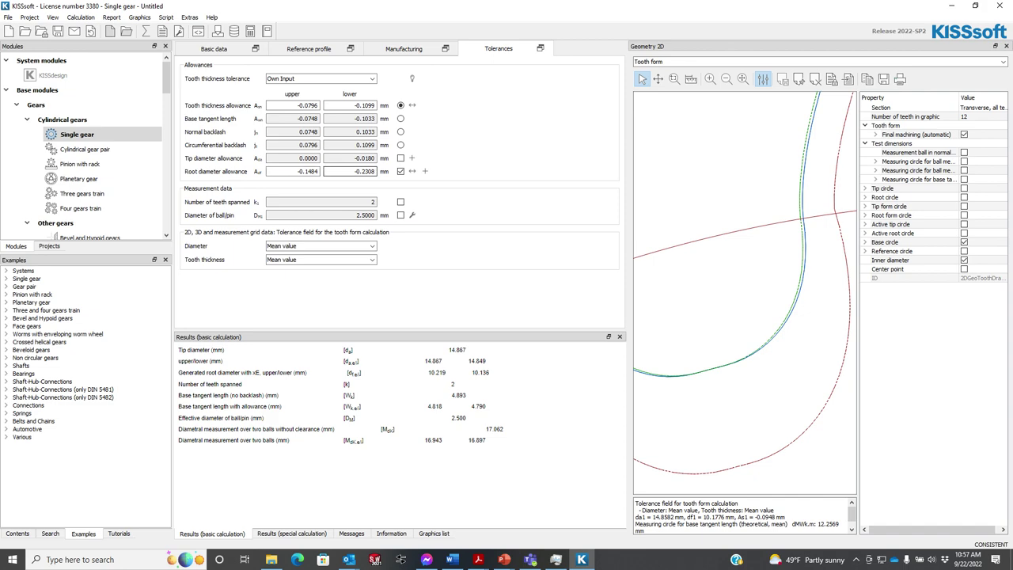
scroll(744, 293, "down", 2)
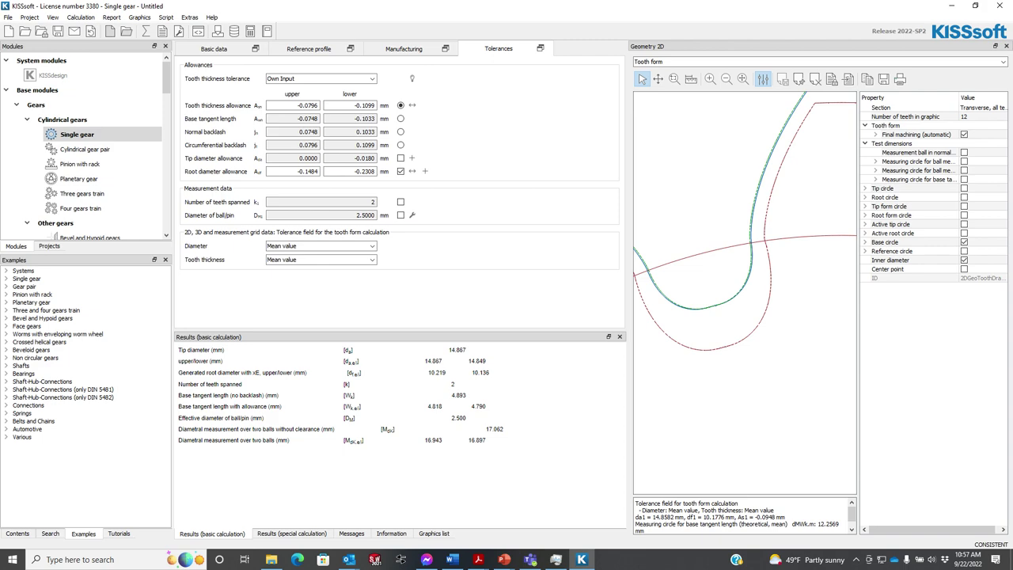
scroll(744, 293, "down", 2)
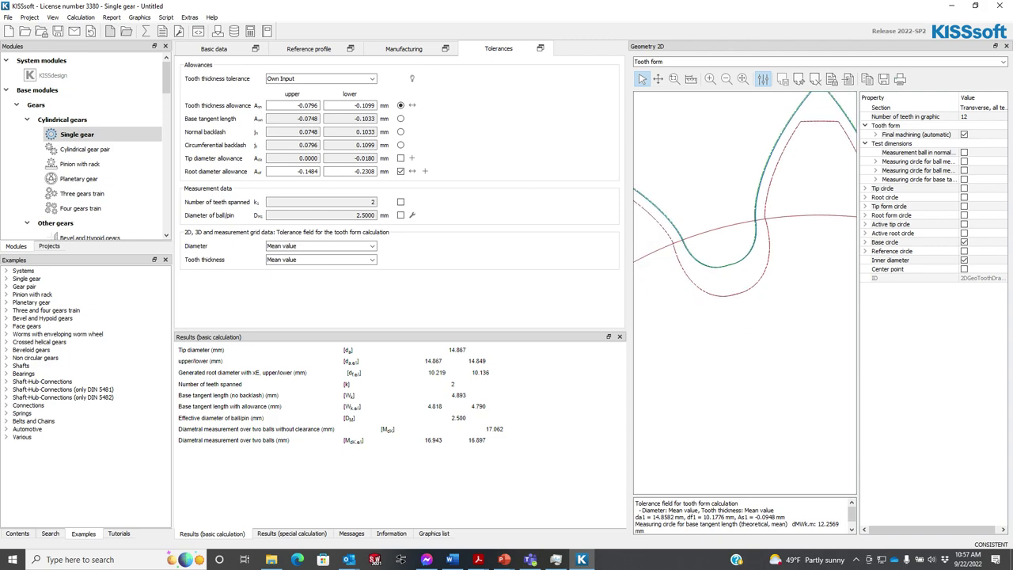
scroll(744, 293, "down", 2)
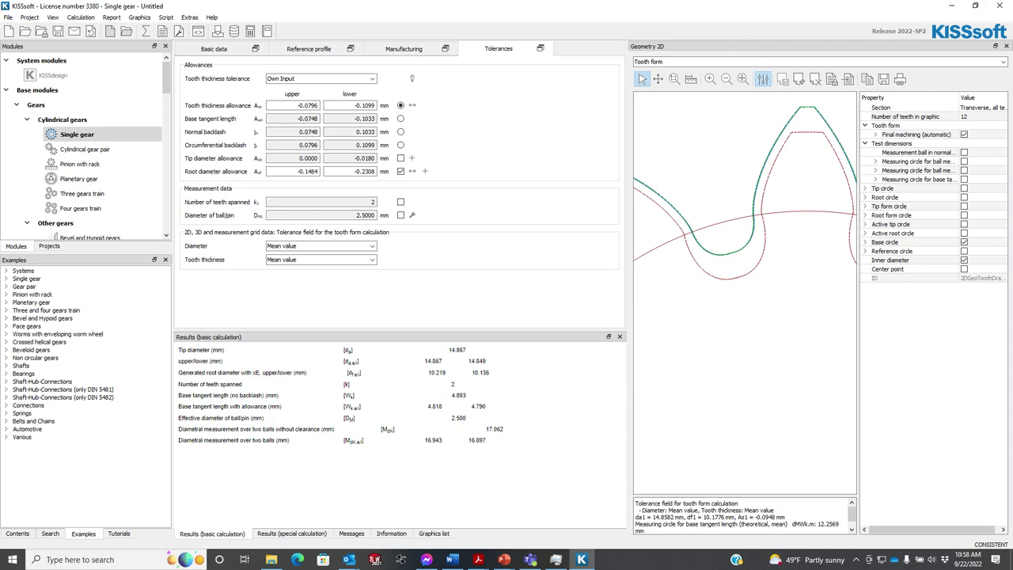
Turn off the manual root diameter allowances, convert the reference profile to a constructed involute, and recalculate the gear.
left_click(401, 172)
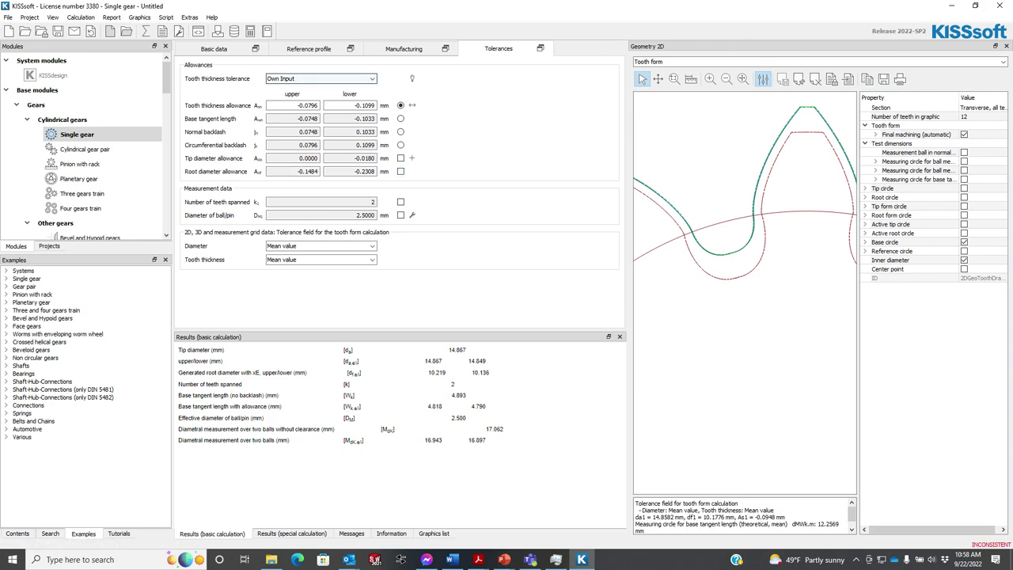
left_click(308, 49)
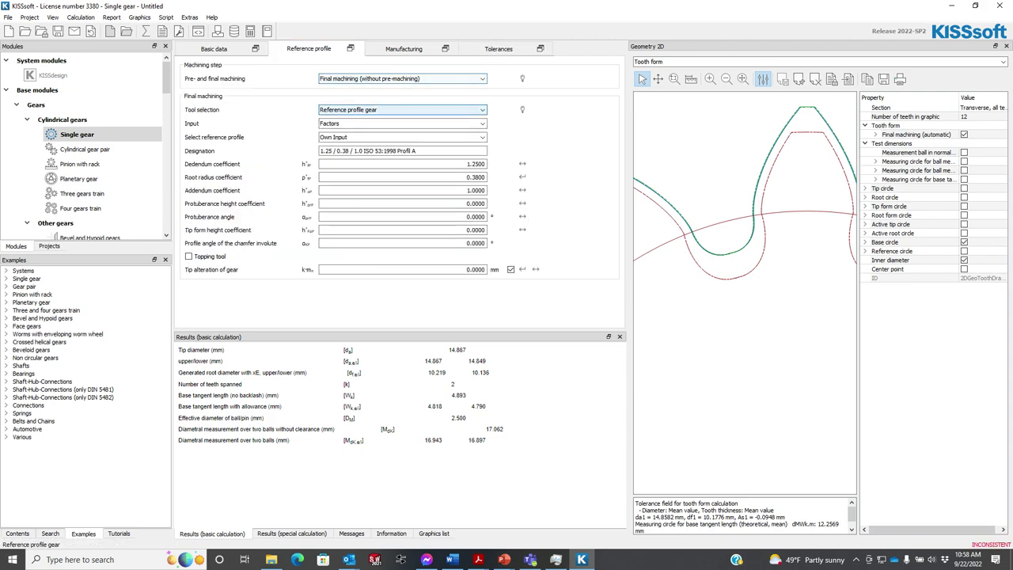
left_click(403, 110)
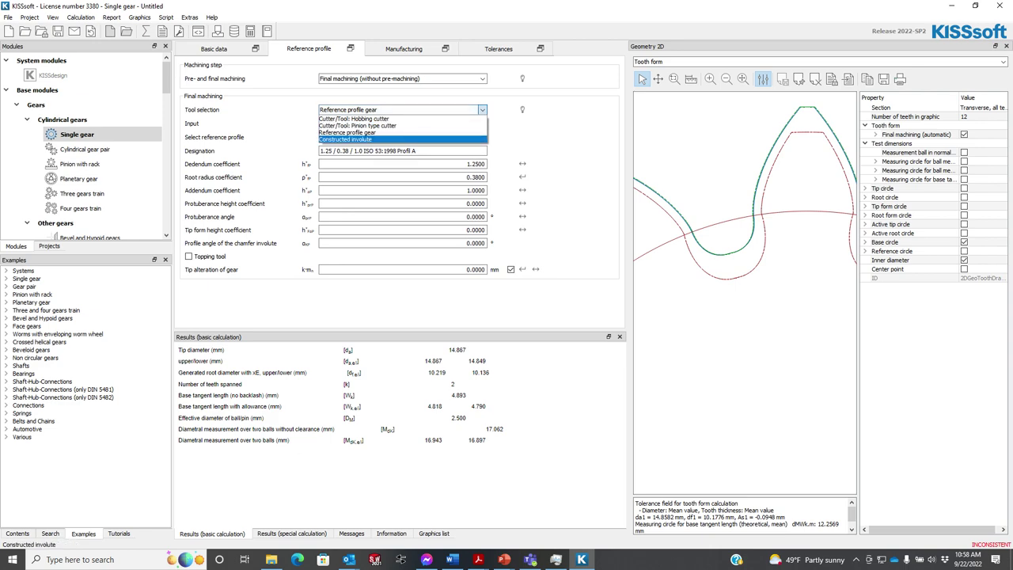
key("Return")
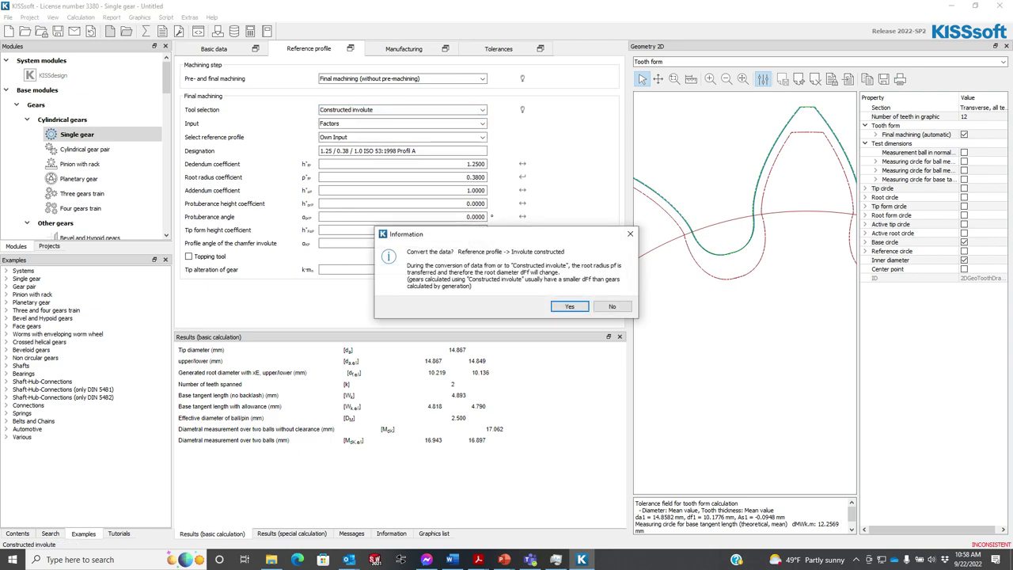
key("Return")
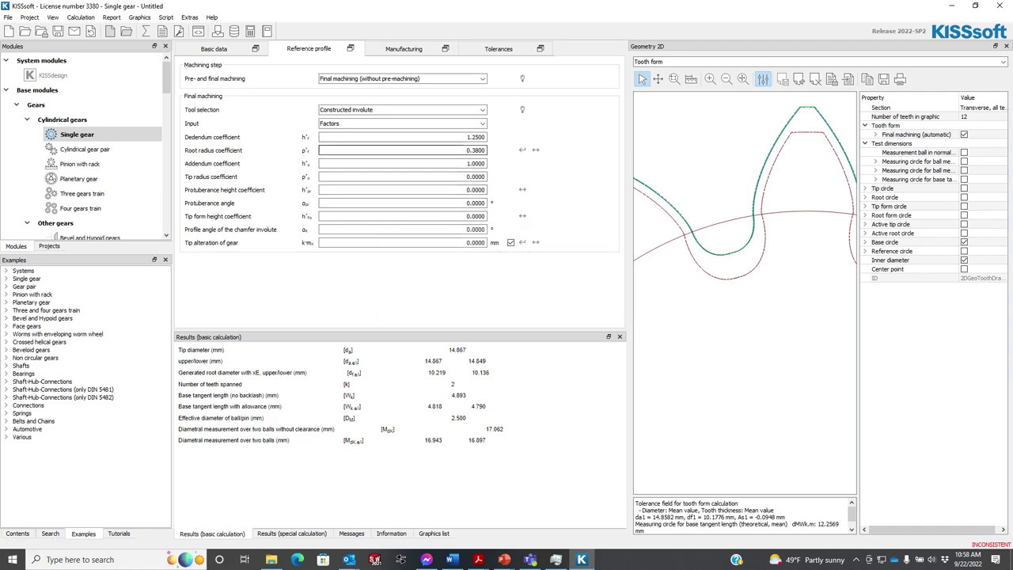
key("F5")
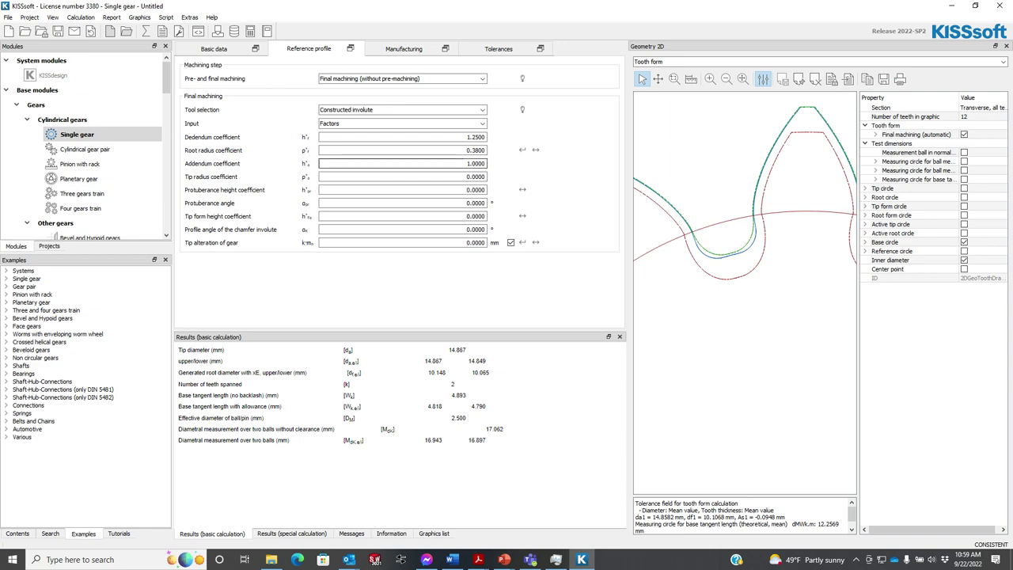
Switch the constructed involute's input type to Diameter.
left_click(400, 124)
key("Down")
key("Down")
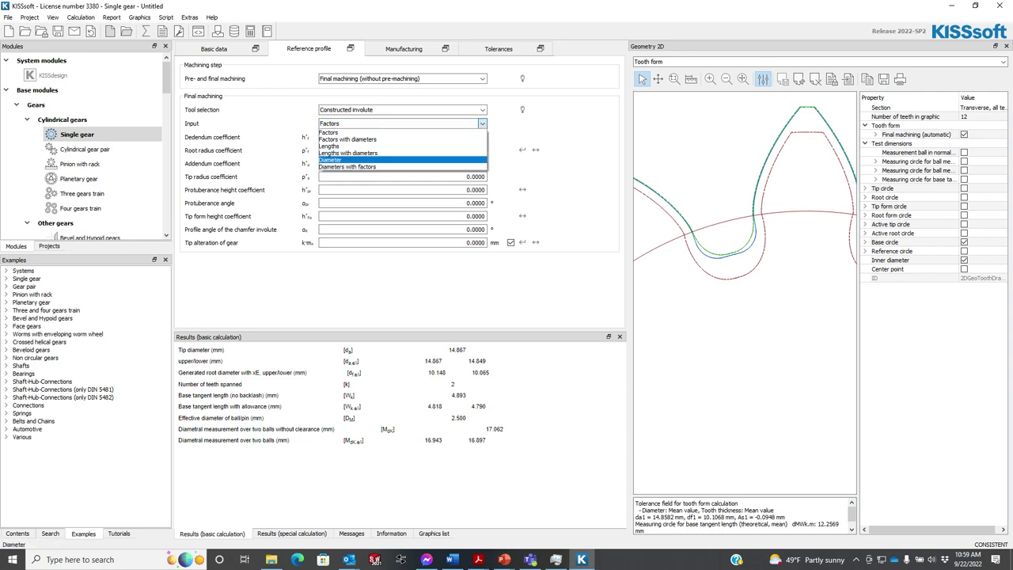
key("Return")
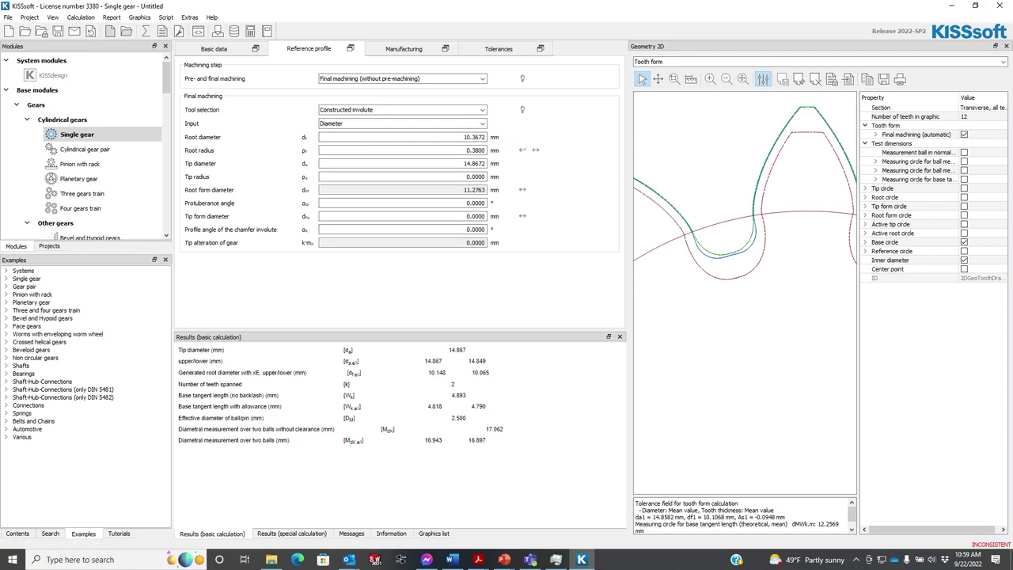
Enable manual root diameter allowances, set them to 0.05 mm upper and -0.05 mm lower, and recalculate the gear.
left_click(478, 48)
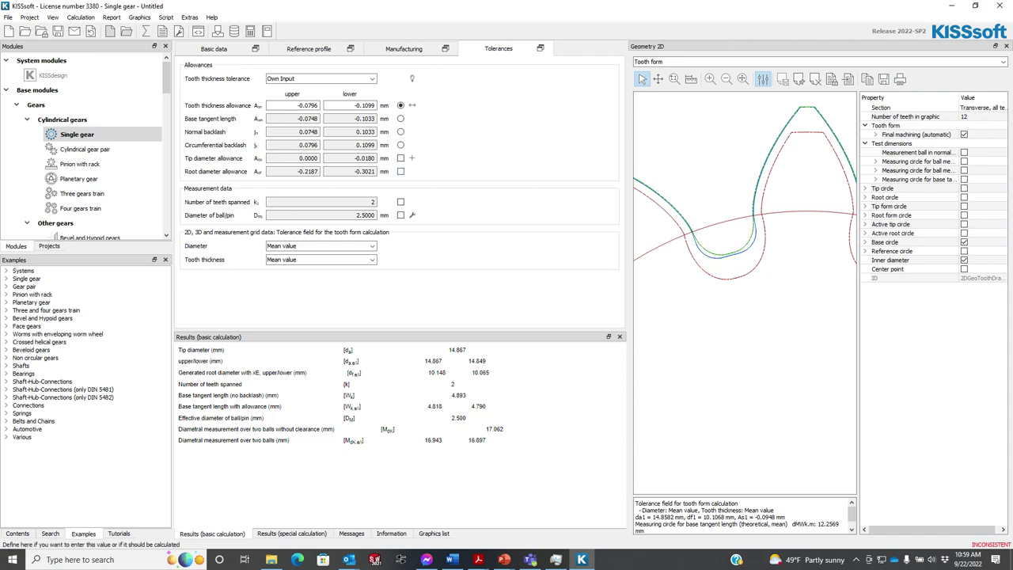
left_click(400, 172)
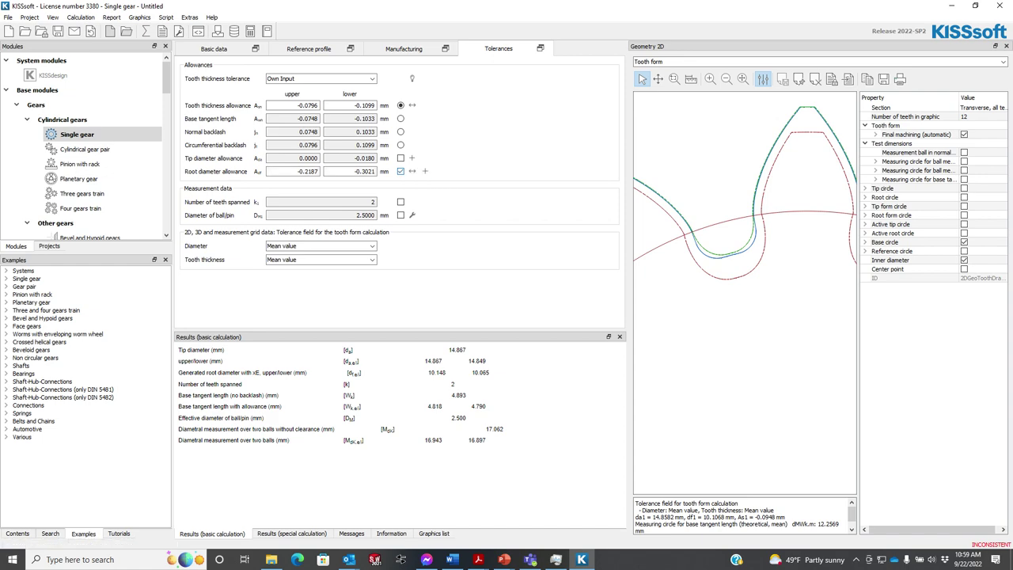
double_click(307, 172)
type("0.05")
key("Tab")
type("-0.3")
key("BackSpace")
type("05")
key("Tab")
left_click(146, 32)
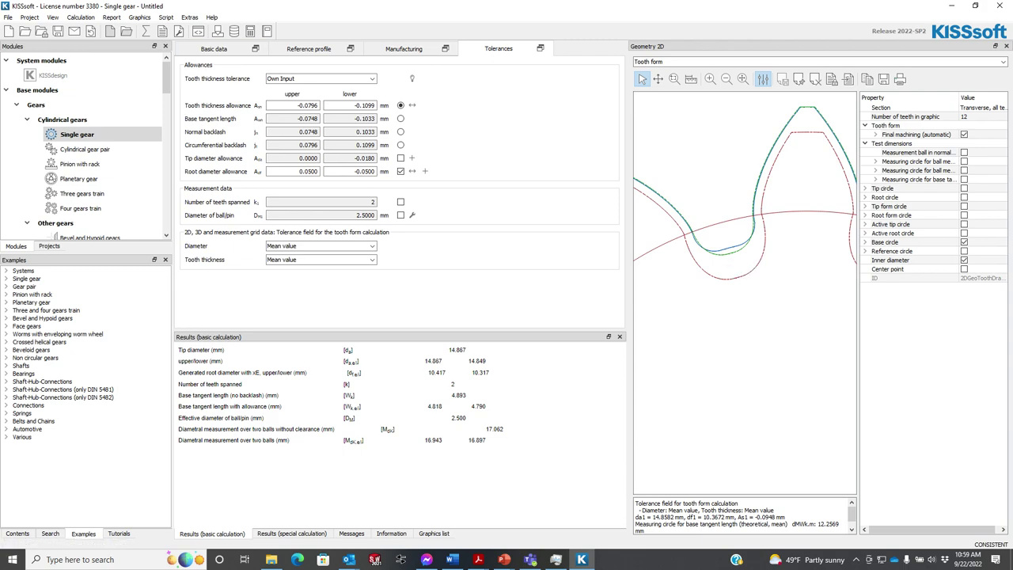
Review the basic data and reference profile, return the root diameter allowances to automatic calculation, and recalculate the gear.
left_click(214, 49)
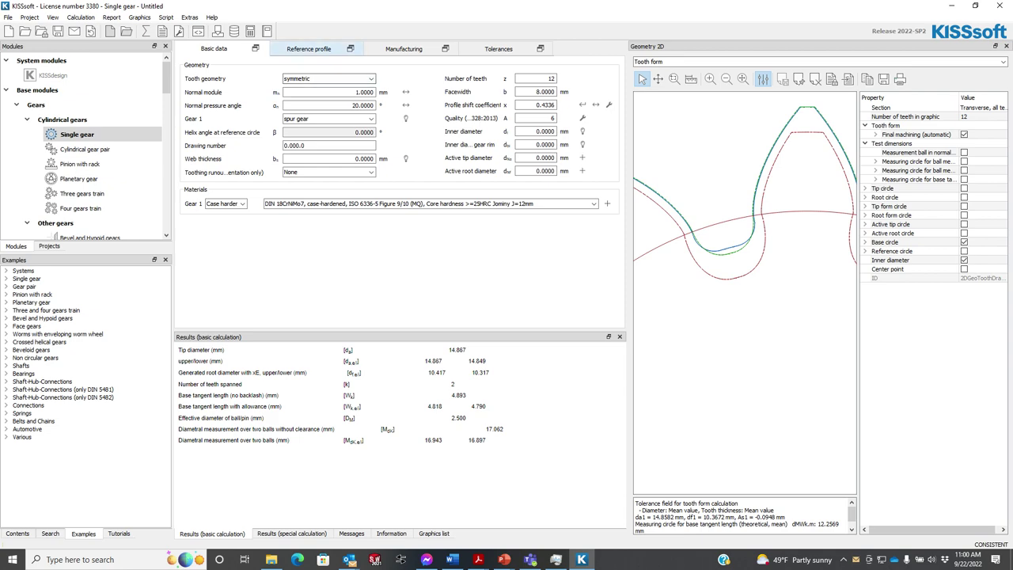
left_click(309, 49)
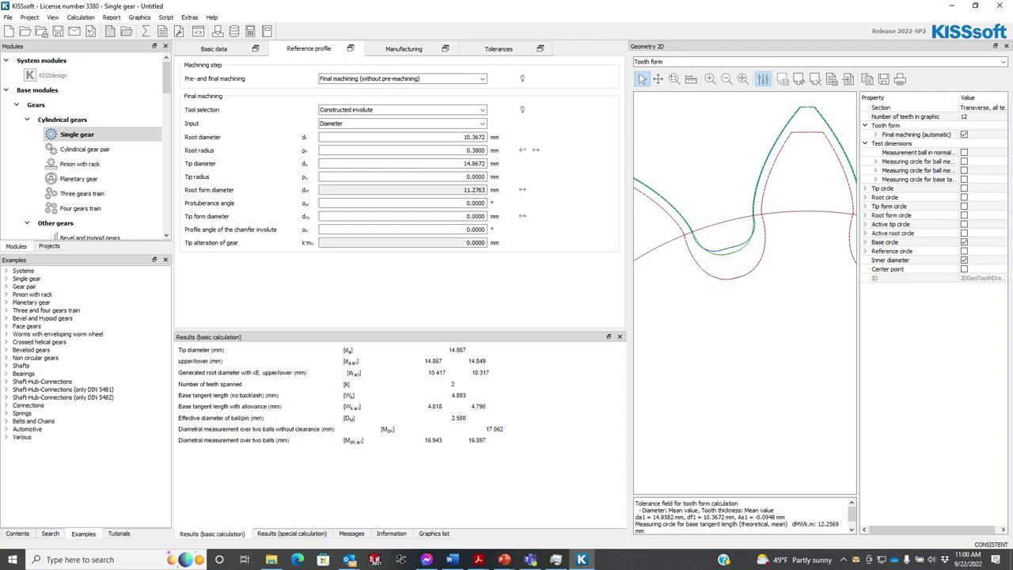
left_click(498, 49)
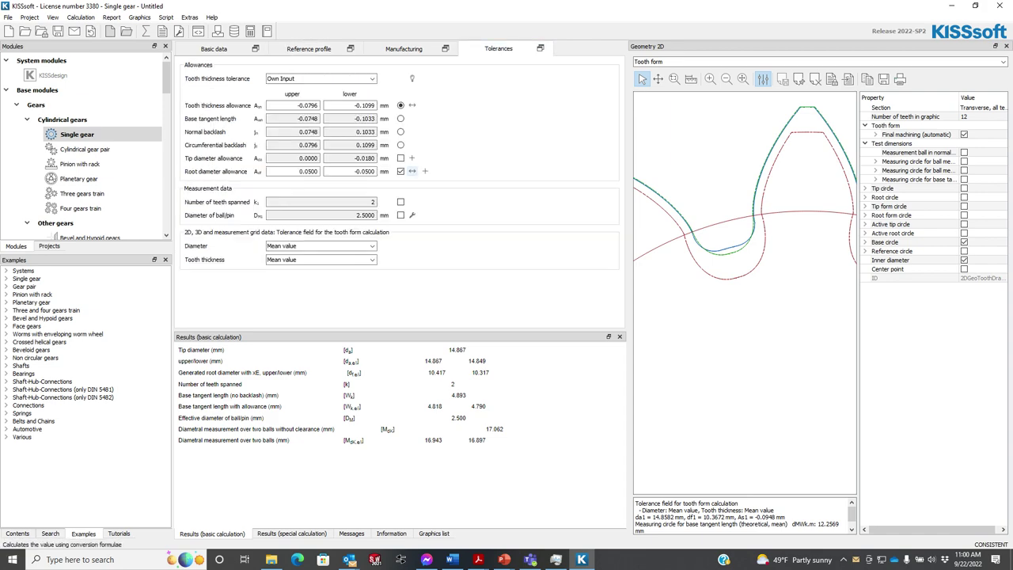
left_click(400, 172)
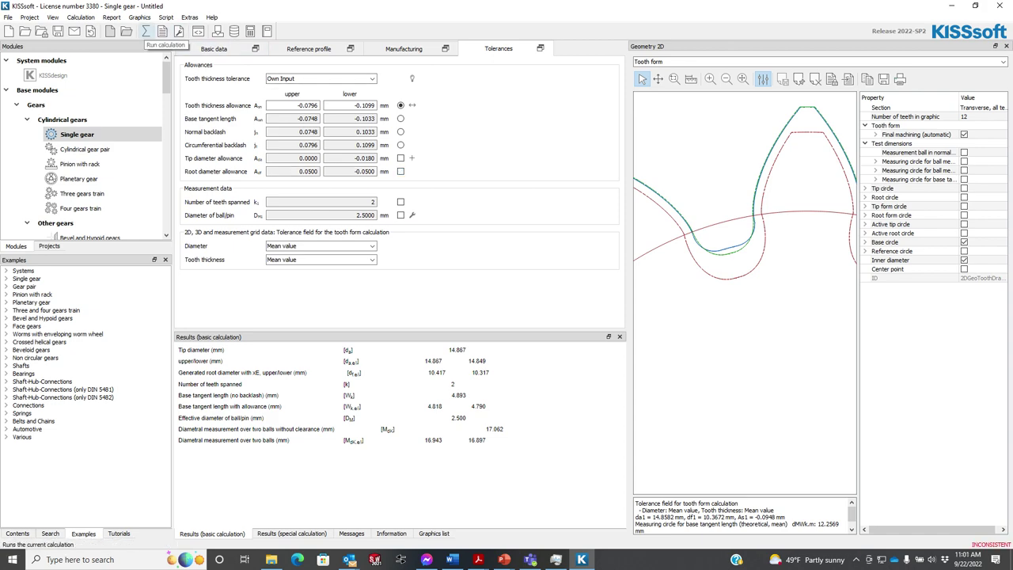
left_click(146, 31)
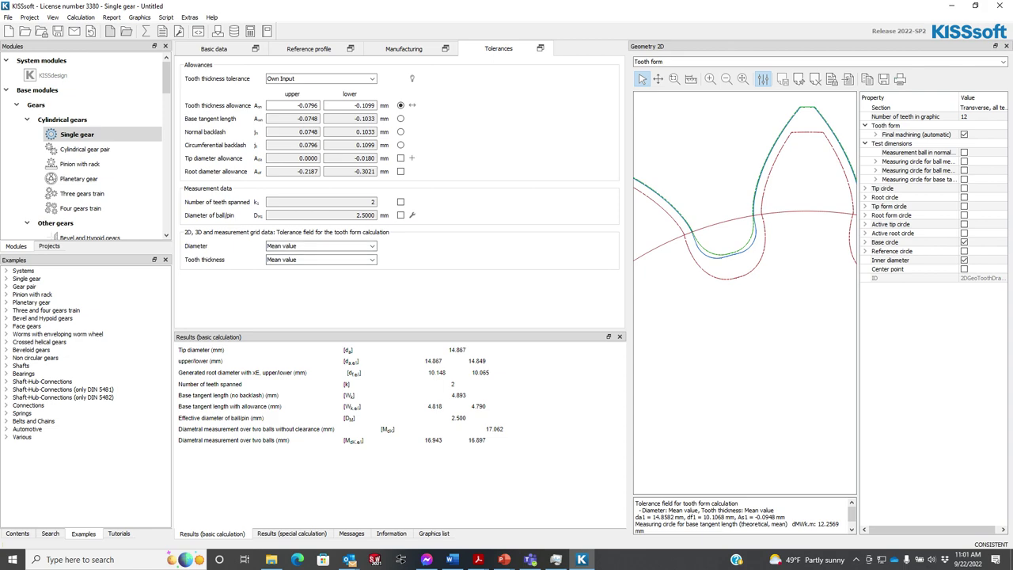